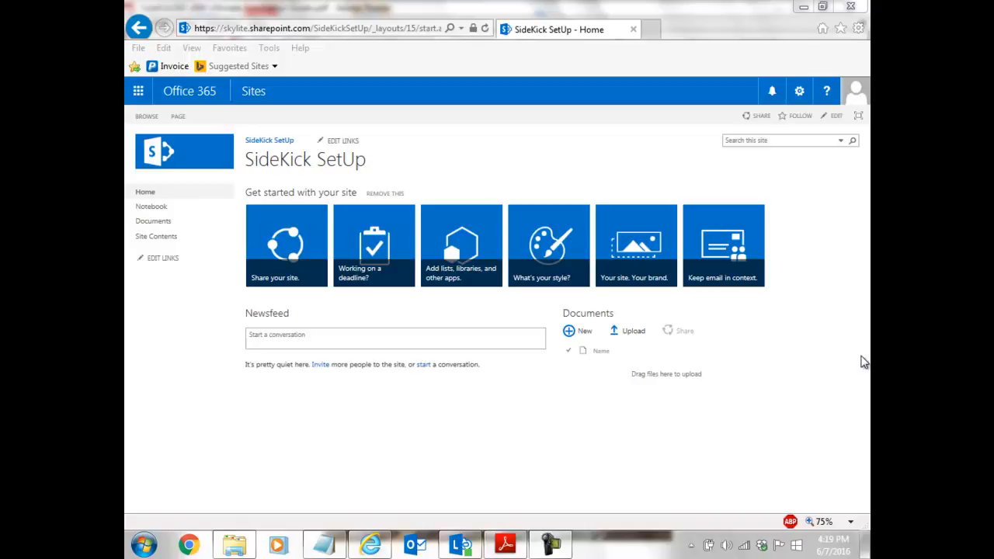
- View the SideKick SetUp site's contents and return to the site's home page
left_click(800, 95)
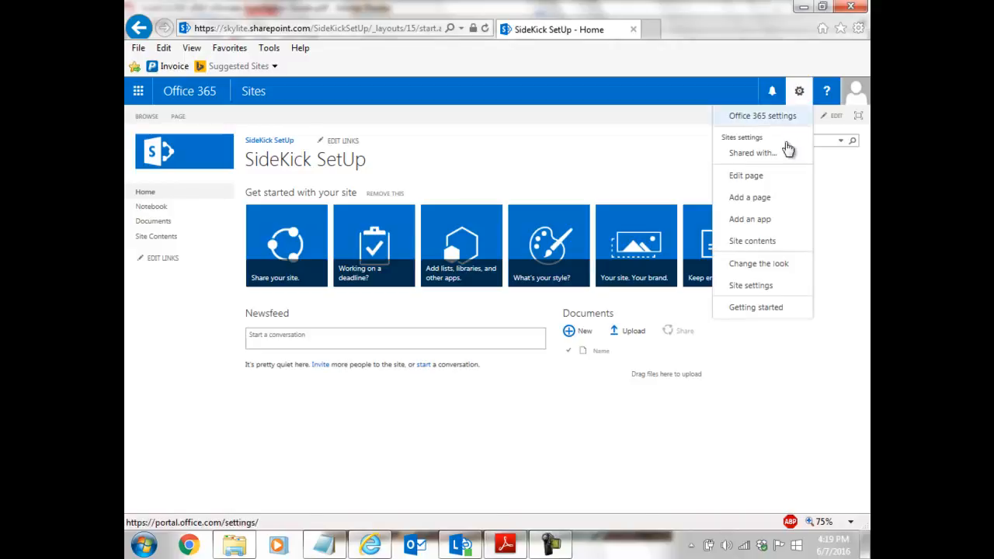
left_click(751, 250)
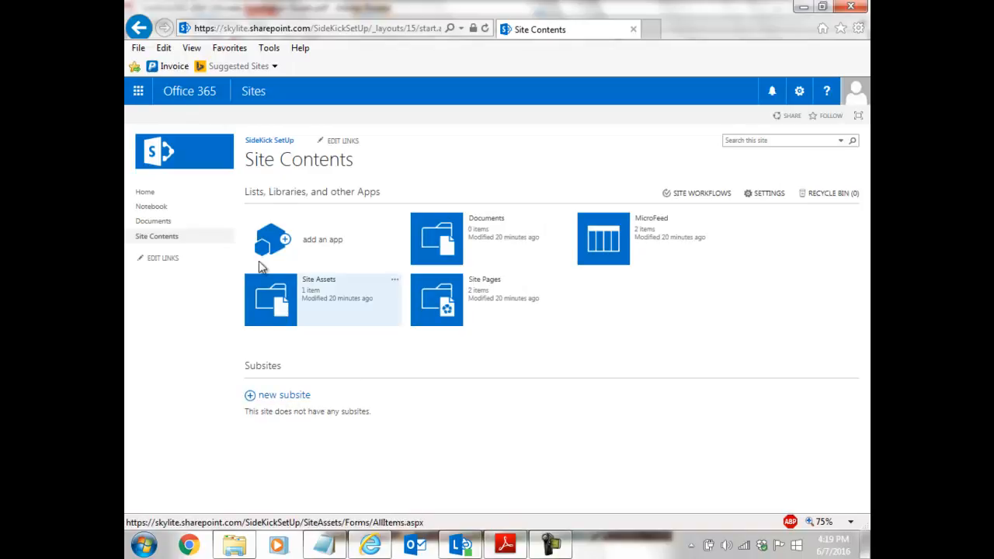
left_click(267, 145)
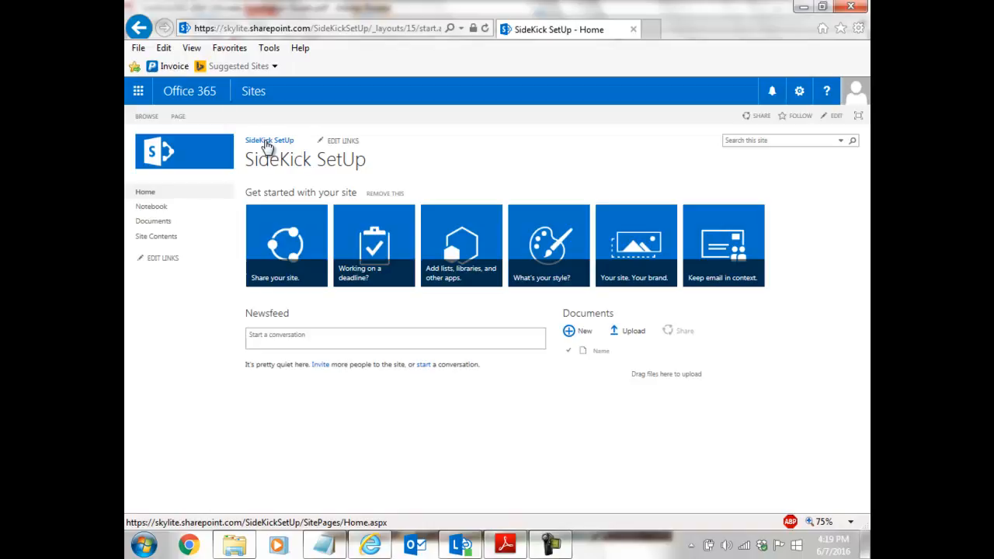
- Open the SharePoint Store from the SideKick SetUp site's page for adding apps
left_click(798, 95)
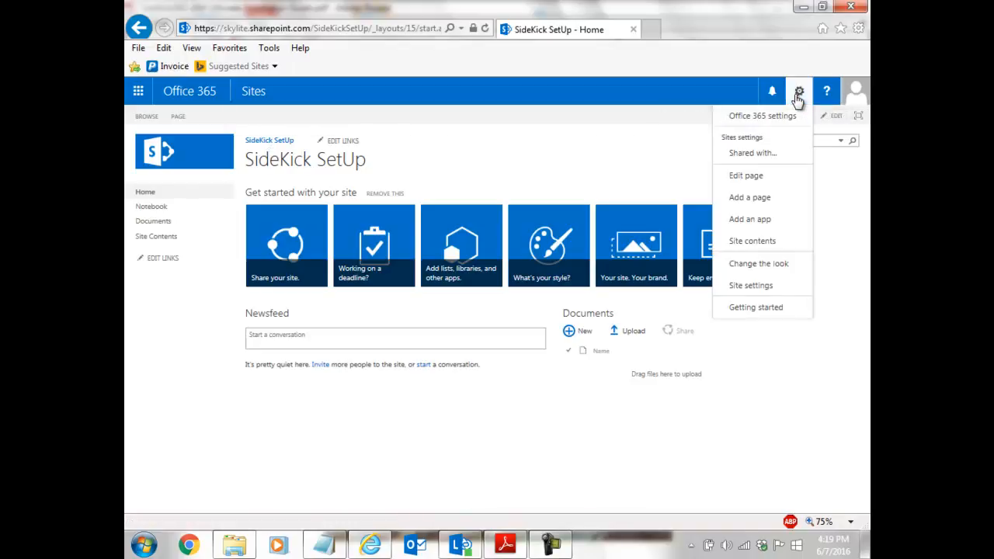
left_click(751, 220)
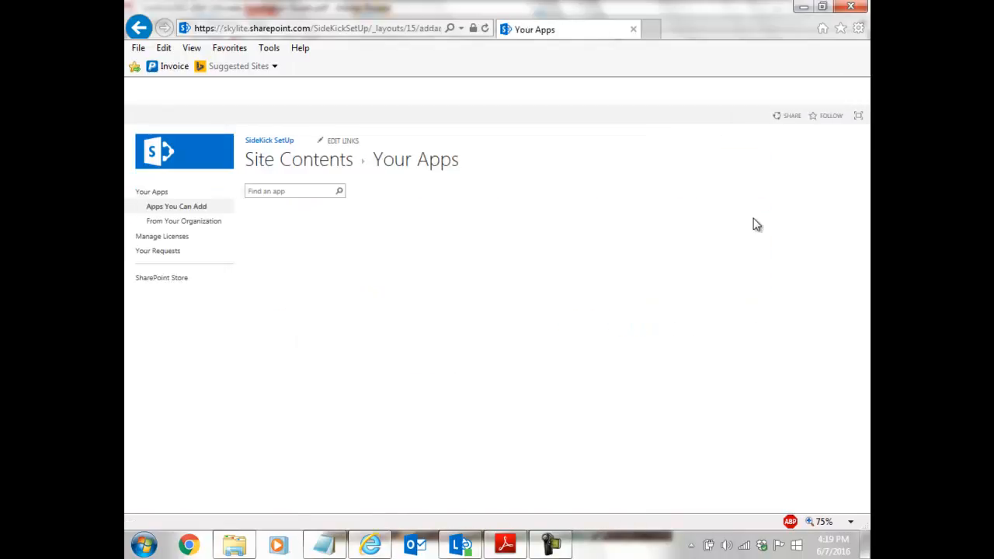
left_click(166, 278)
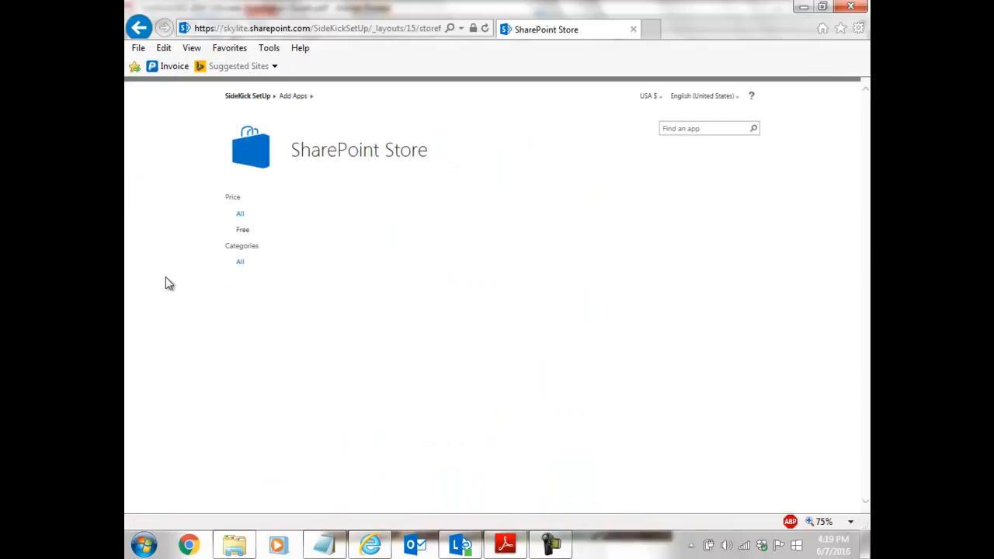
- Filter the store by the CRM category and open the SideKick365 xRM Ultimate app from the featured apps
left_click(241, 361)
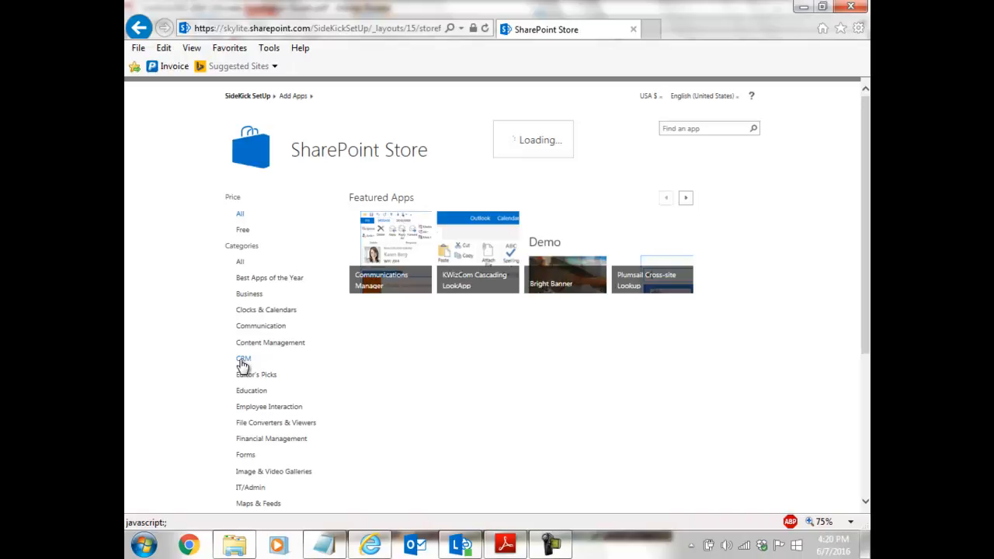
left_click(242, 359)
left_click(688, 200)
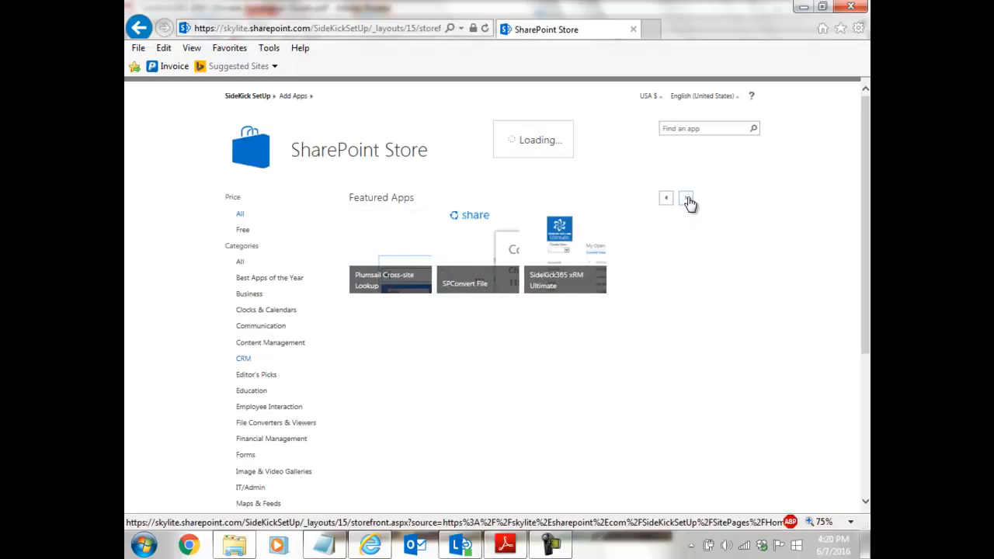
left_click(566, 235)
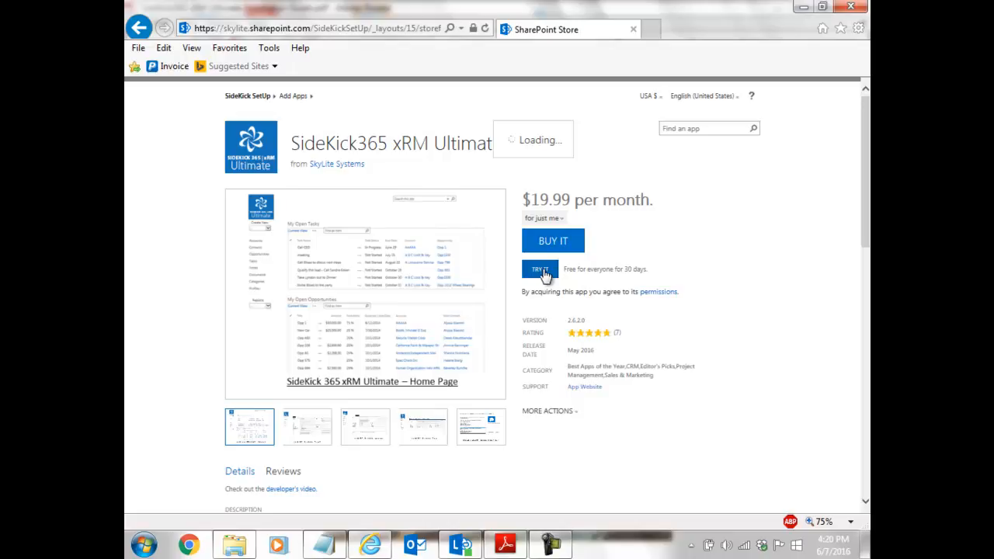
- Set the SideKick365 xRM Ultimate purchase option to "for more people" with 5 user licenses, and return to Your Apps without buying
left_click(565, 224)
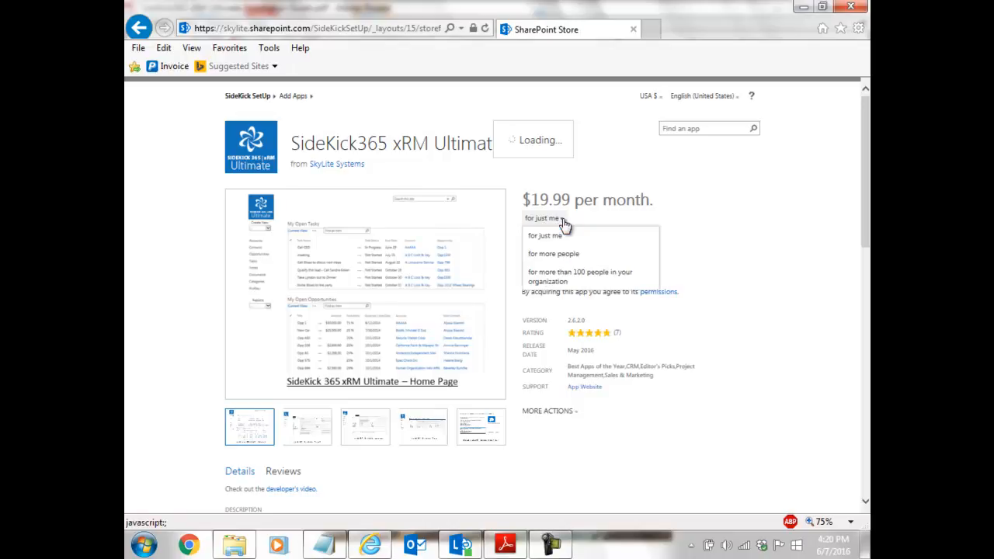
left_click(562, 259)
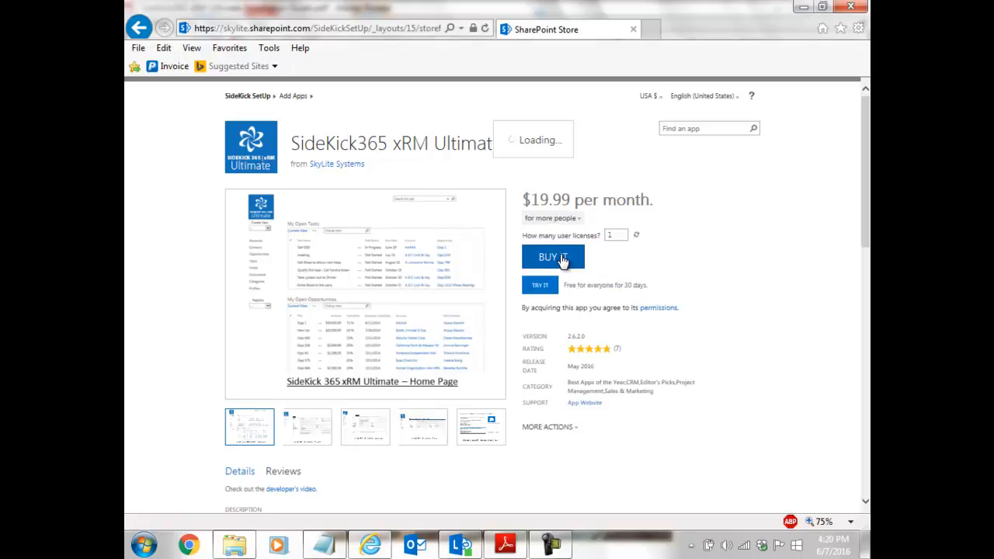
double_click(613, 234)
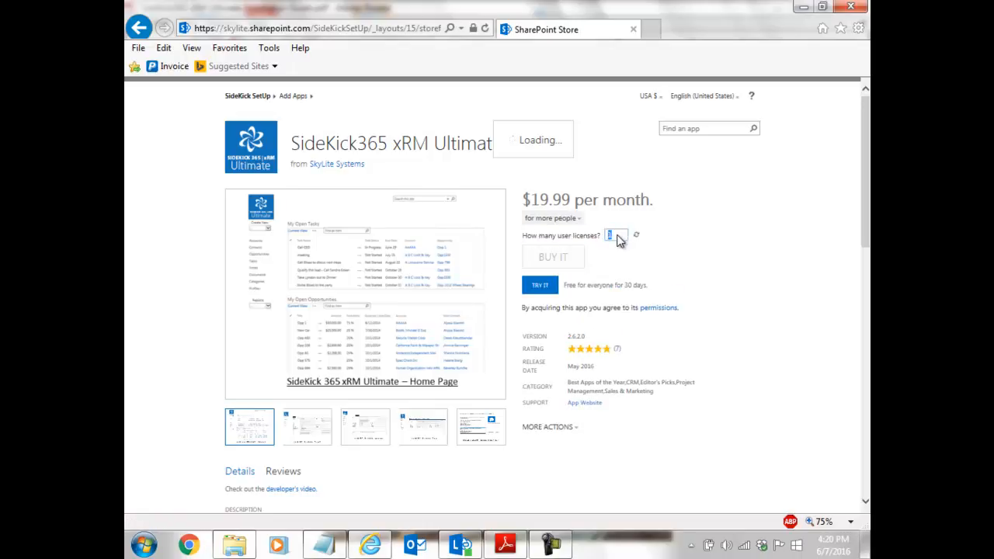
type("5")
left_click(141, 31)
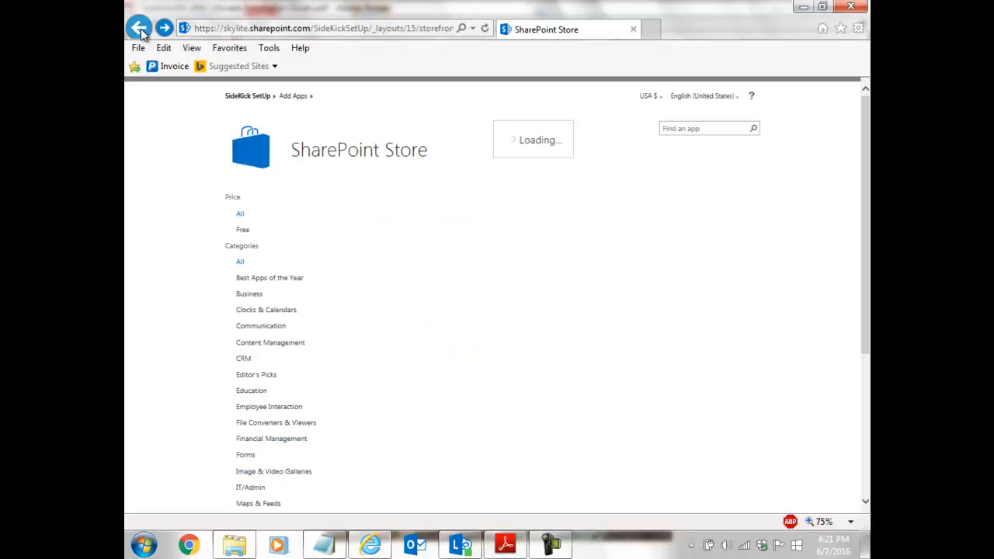
left_click(140, 31)
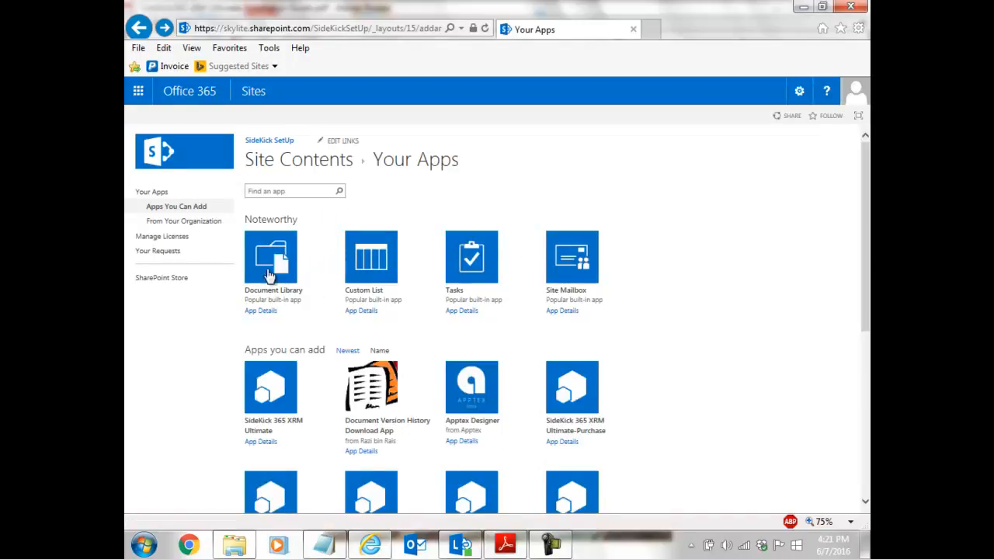
- Start adding the SideKick 365 XRM Ultimate app, review its installation language options, and close the trust prompt
left_click(268, 427)
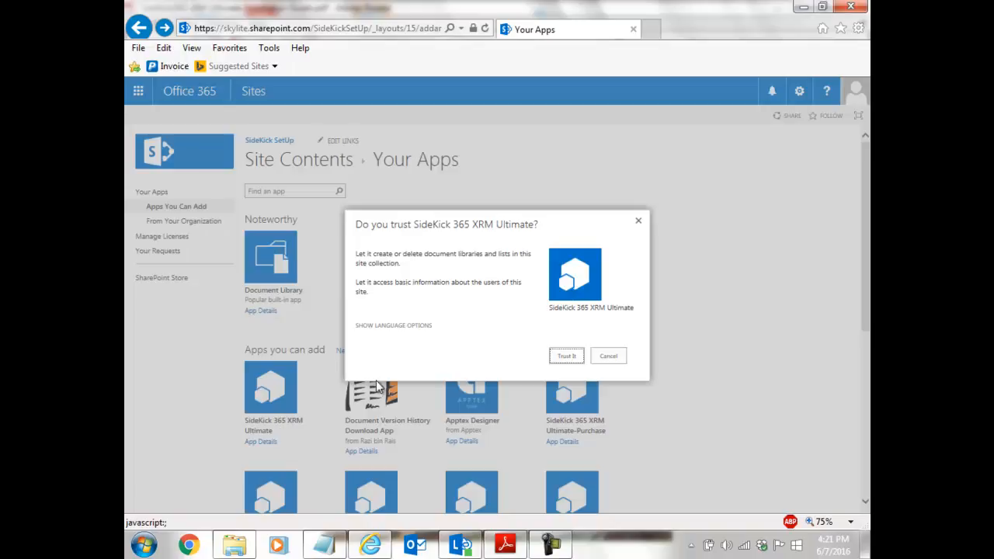
left_click(403, 326)
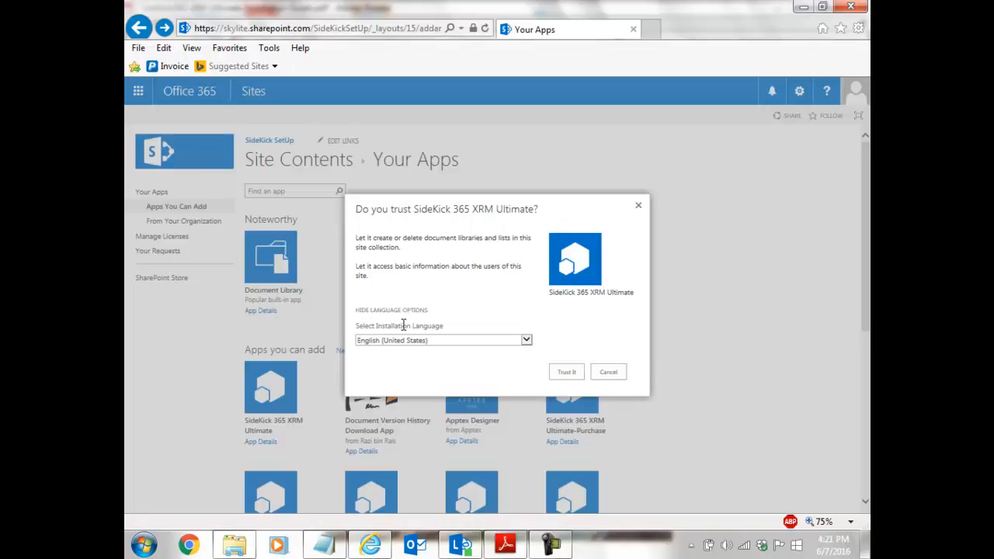
left_click(526, 340)
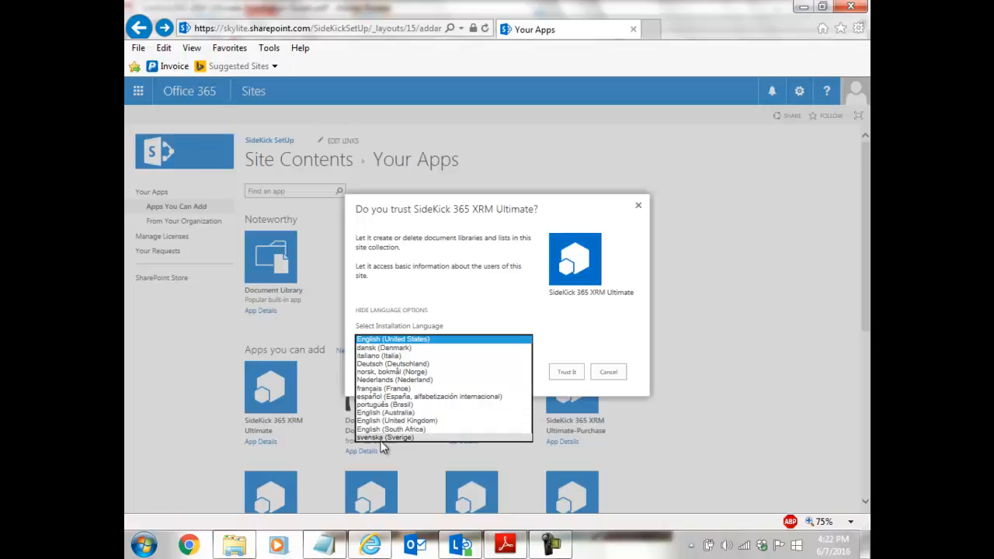
left_click(394, 296)
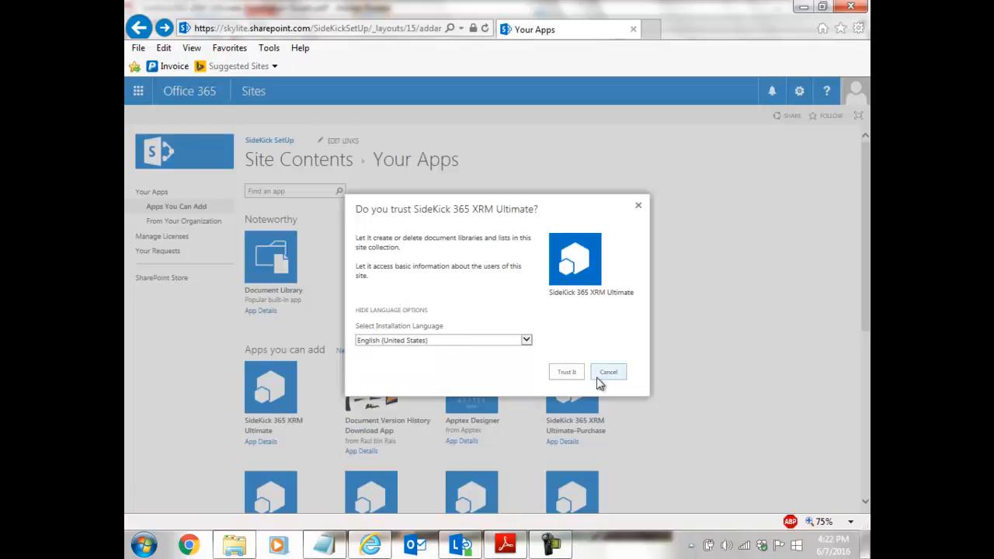
left_click(564, 374)
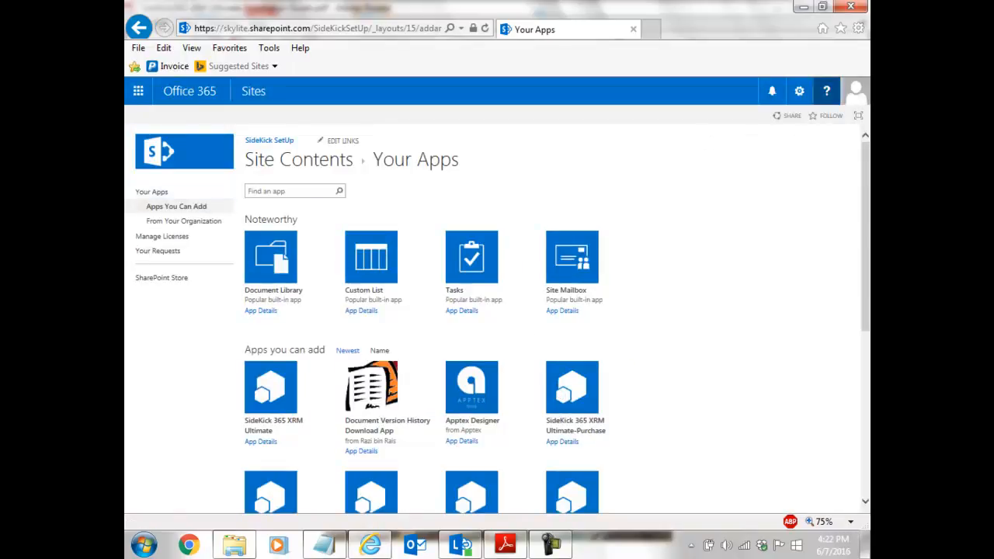
- Examine the default and alternate languages in the site's language settings and return to Site Settings
left_click(800, 94)
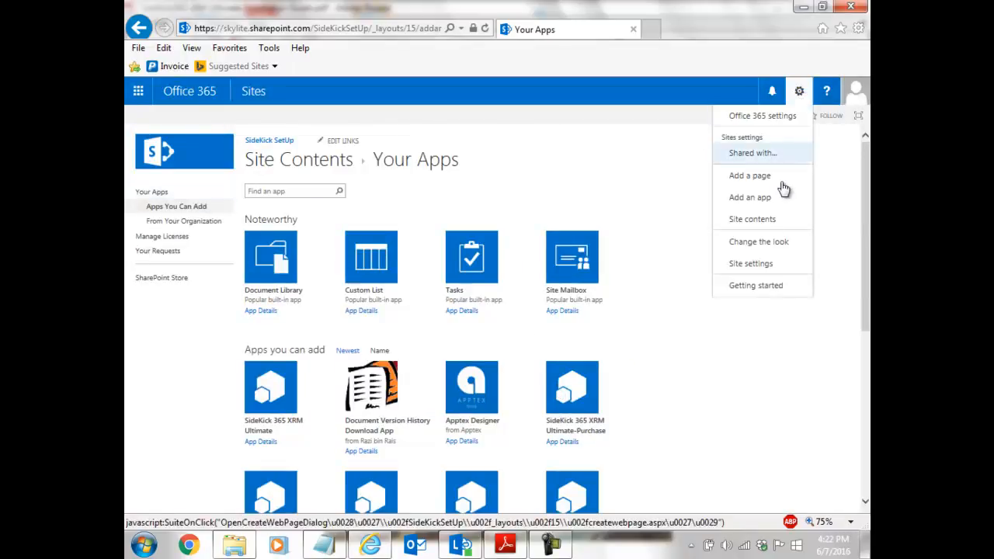
left_click(760, 272)
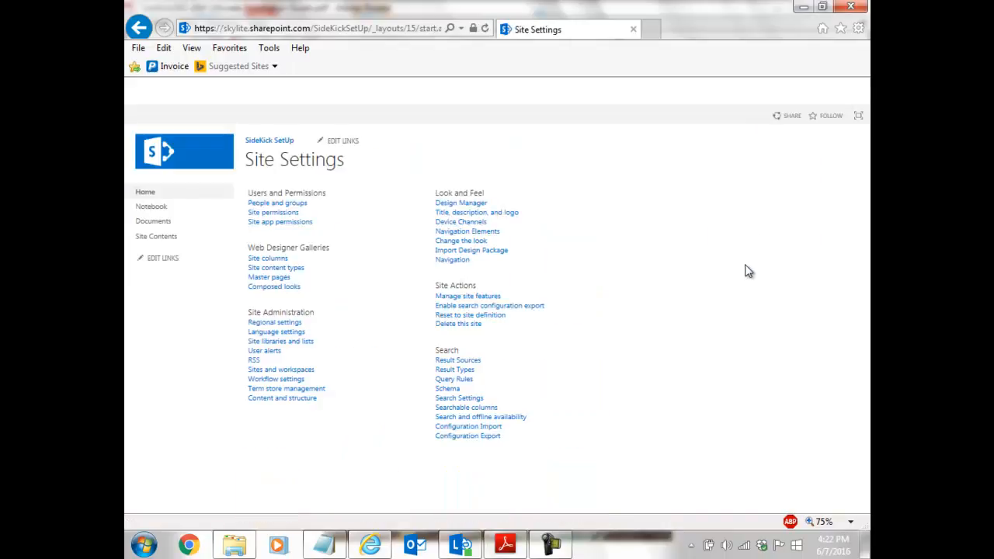
left_click(278, 335)
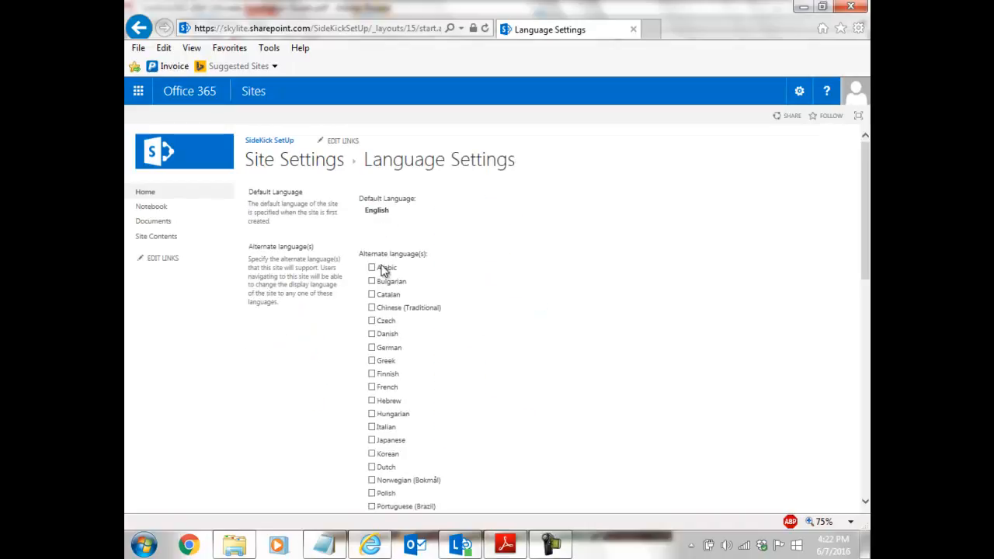
scroll(382, 273, "down", 6)
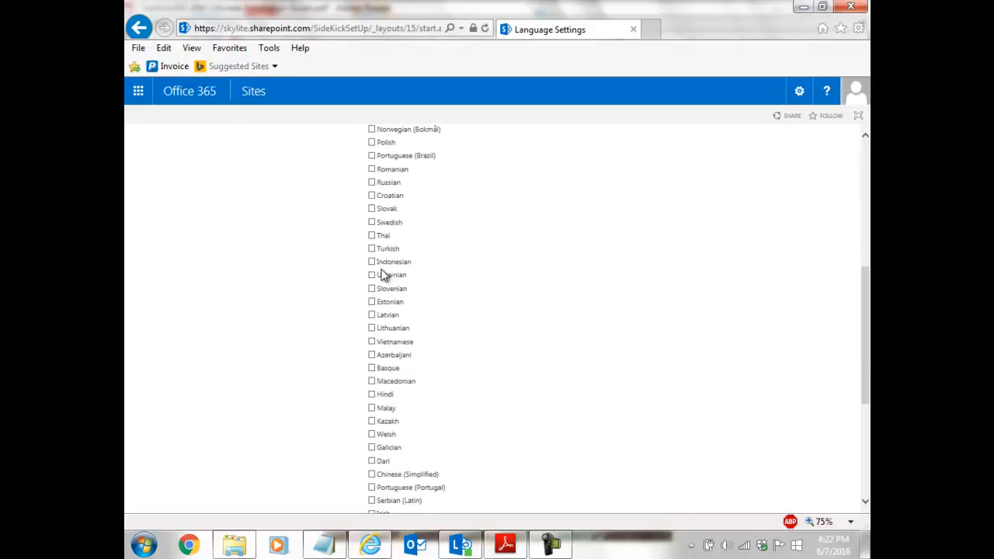
scroll(382, 274, "up", 6)
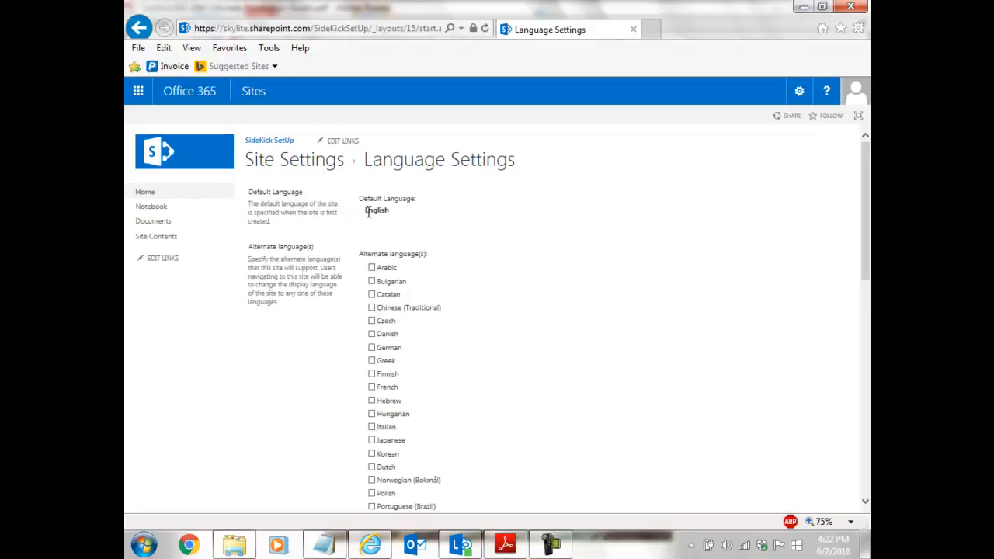
scroll(370, 217, "down", 3)
scroll(370, 217, "down", 9)
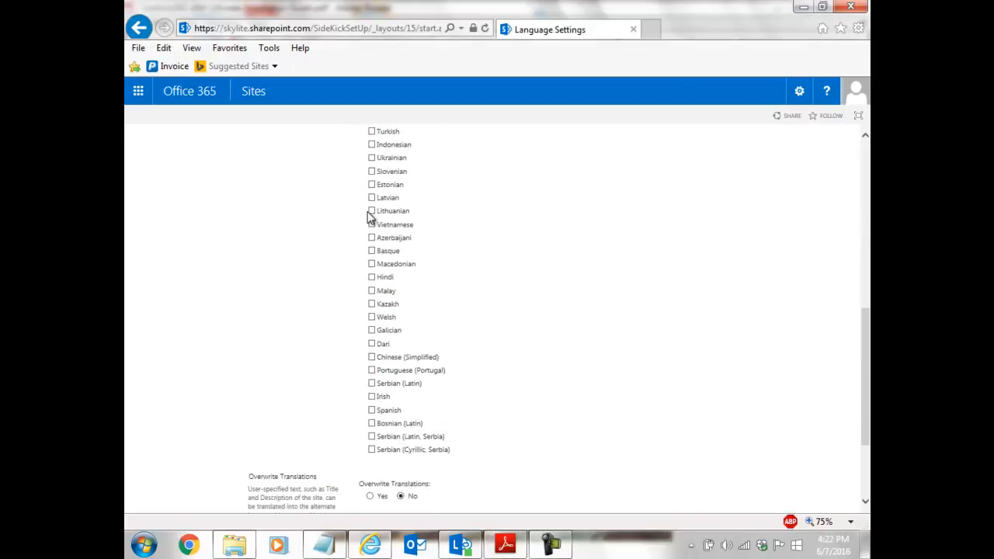
scroll(370, 218, "down", 2)
scroll(370, 217, "down", 3)
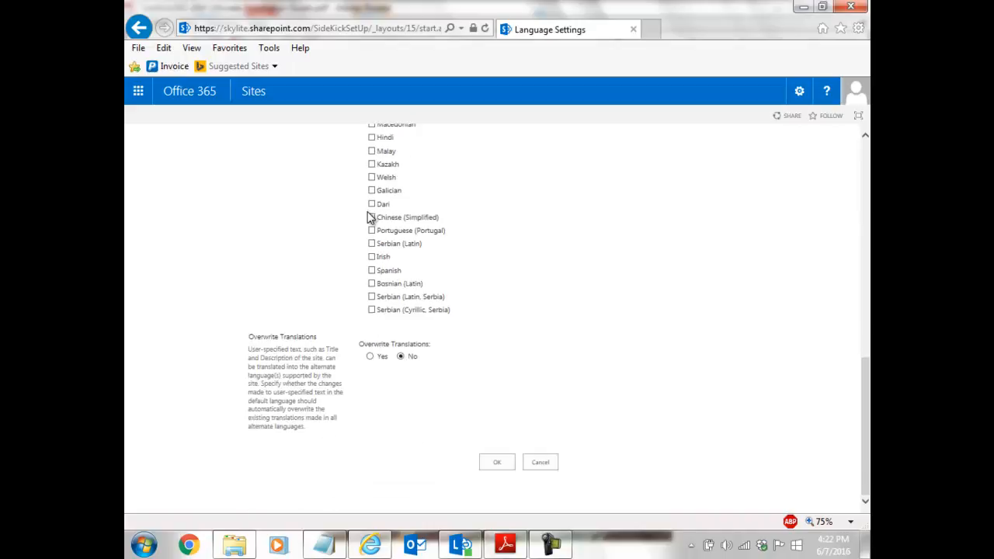
scroll(370, 217, "up", 10)
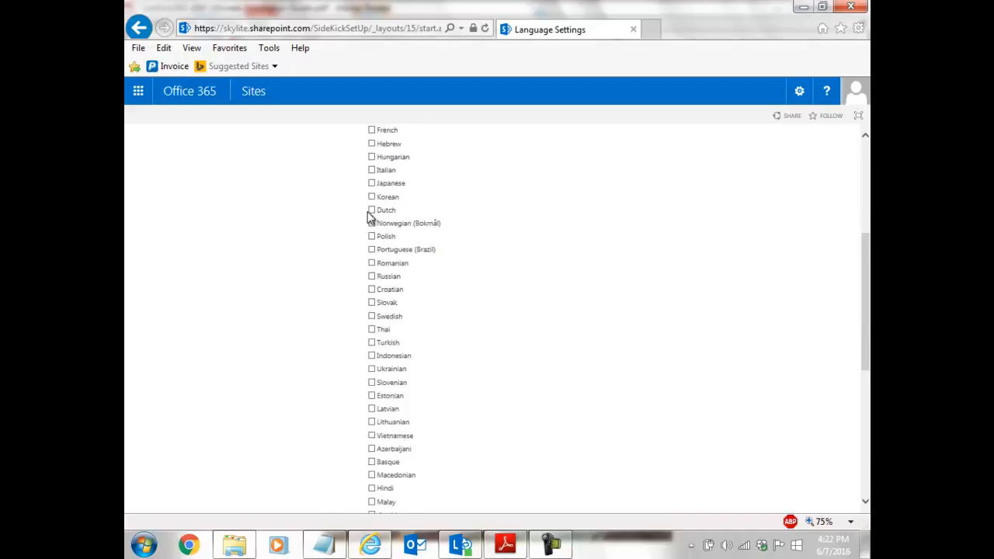
left_click(138, 29)
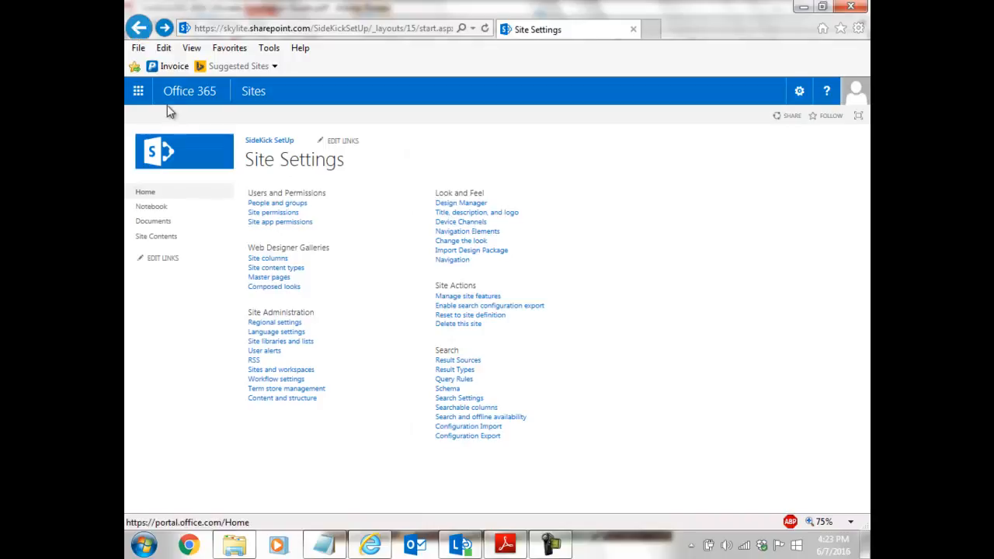
- Review the locale choices in the site's regional settings without changing them, and return to Site Settings
left_click(290, 324)
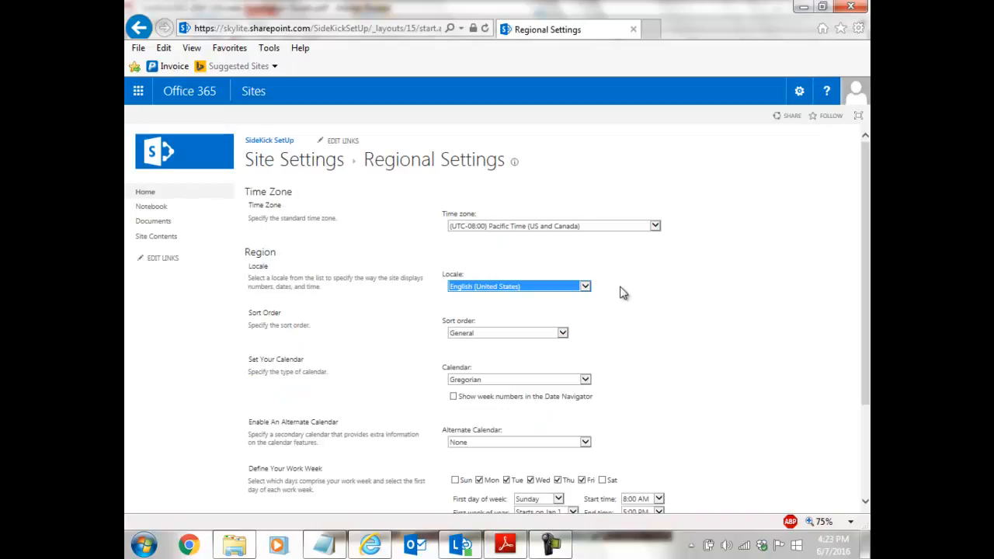
left_click(586, 287)
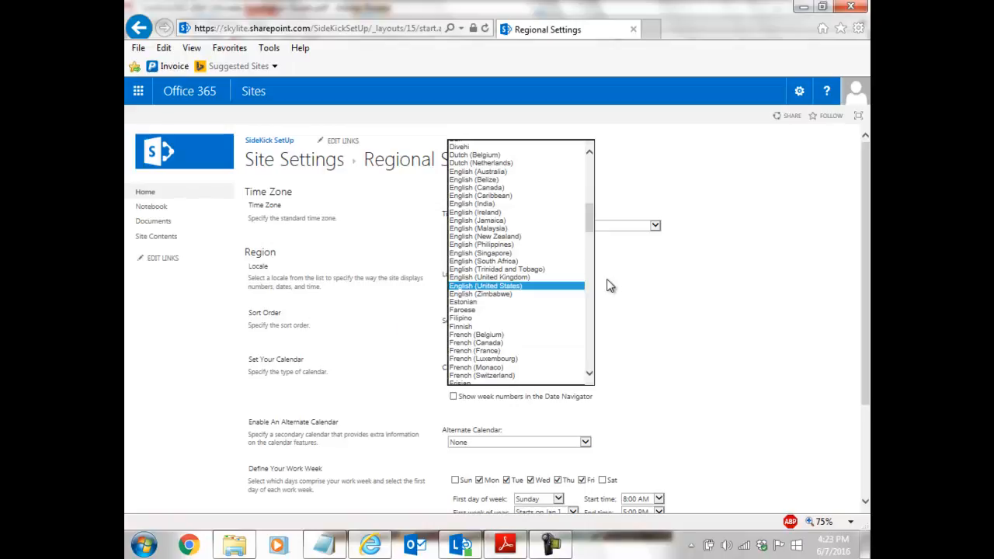
left_click(610, 259)
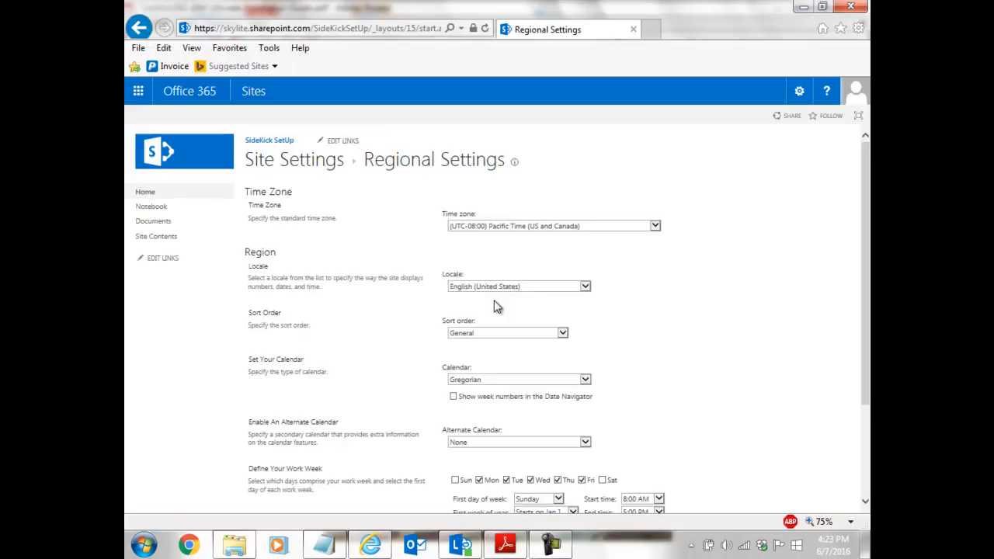
left_click(139, 28)
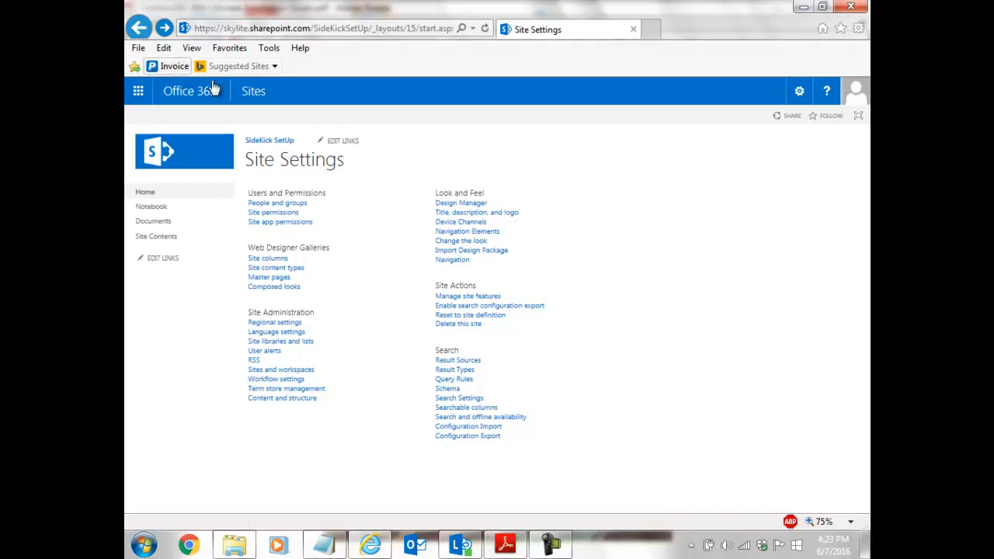
- Return to the SideKick SetUp home page and open Your Apps to add an app
left_click(267, 148)
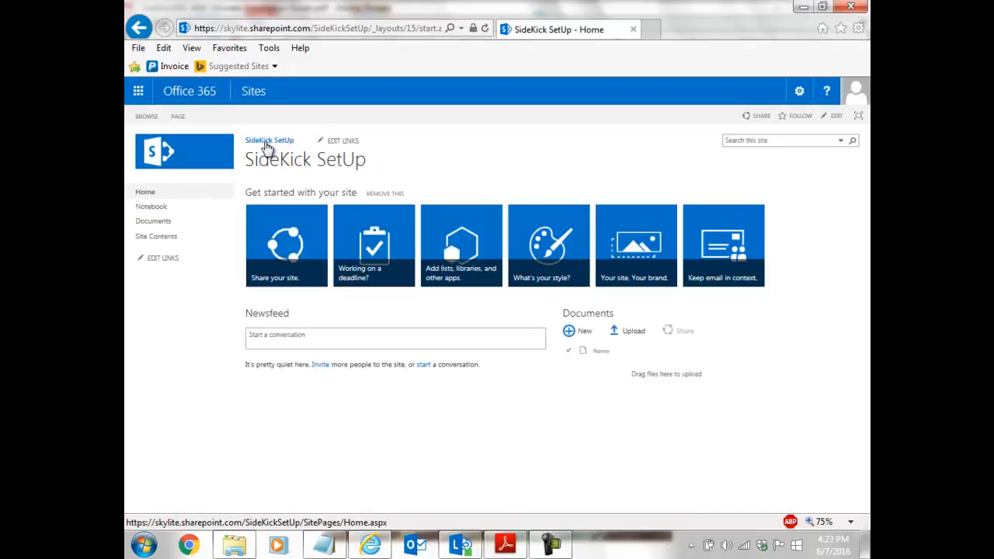
left_click(799, 93)
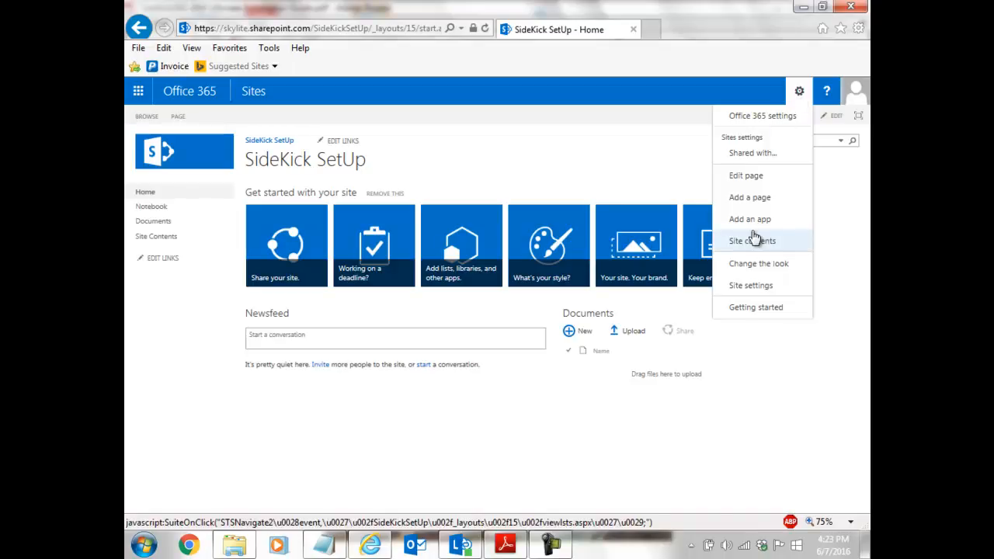
left_click(751, 220)
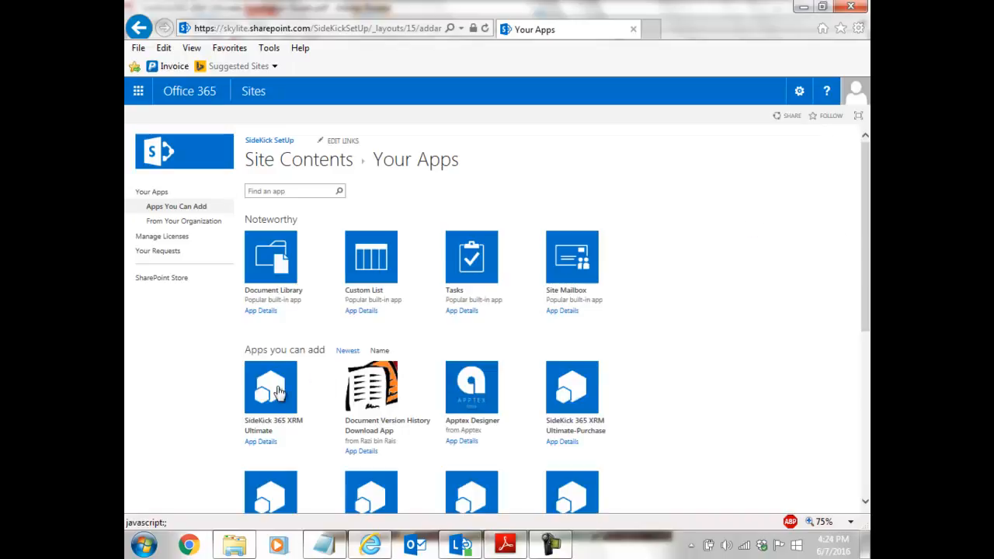
- Add the SideKick 365 XRM Ultimate app with English (United States) as the installation language and trust it
left_click(265, 429)
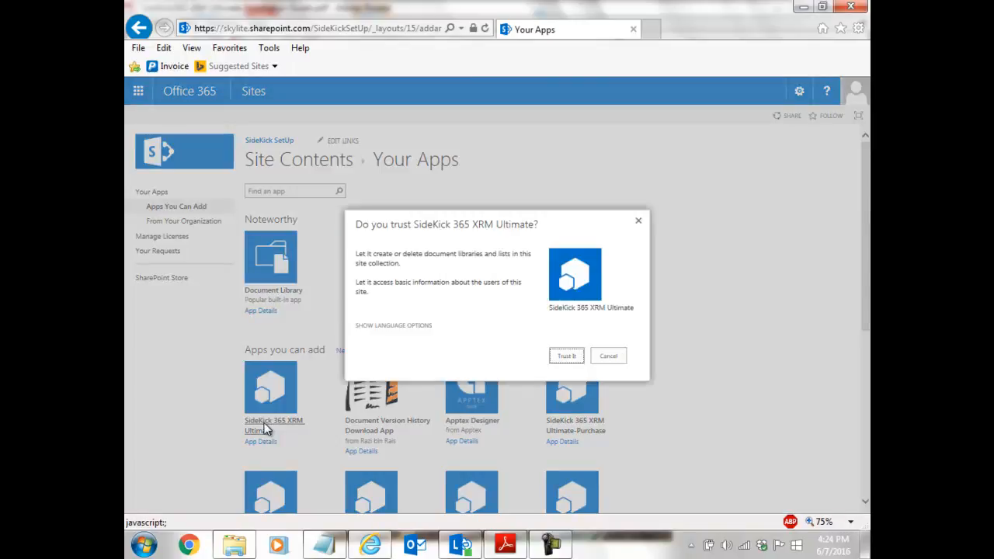
left_click(380, 326)
left_click(525, 342)
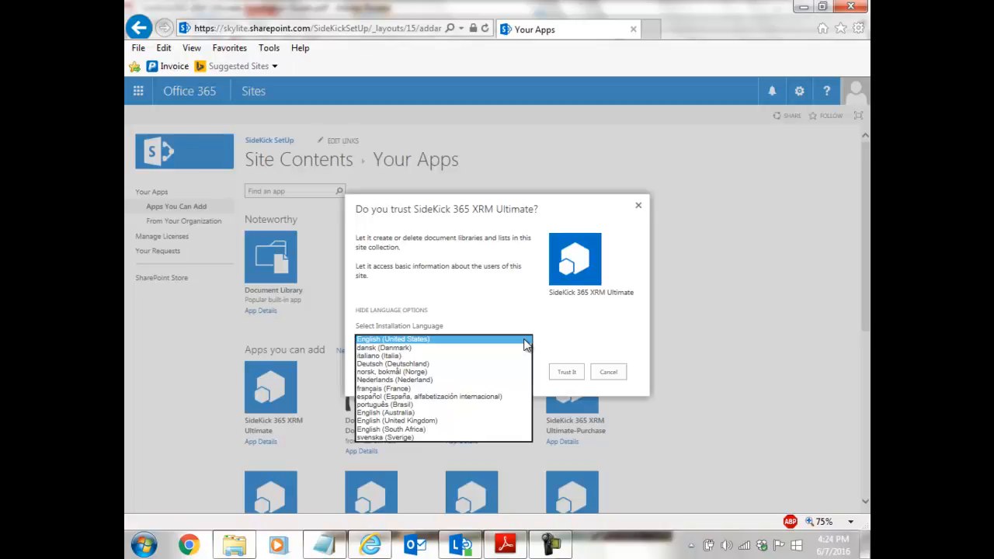
left_click(503, 308)
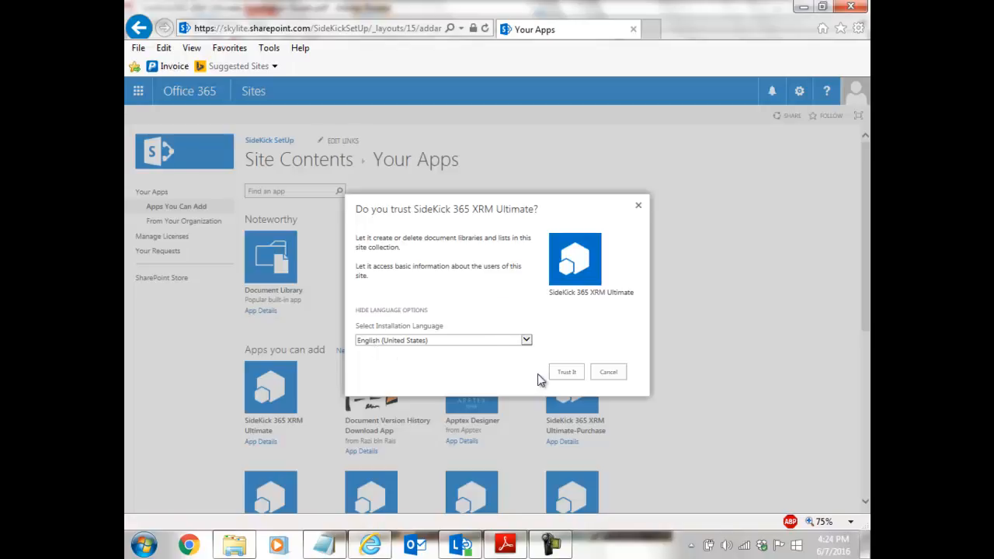
left_click(564, 377)
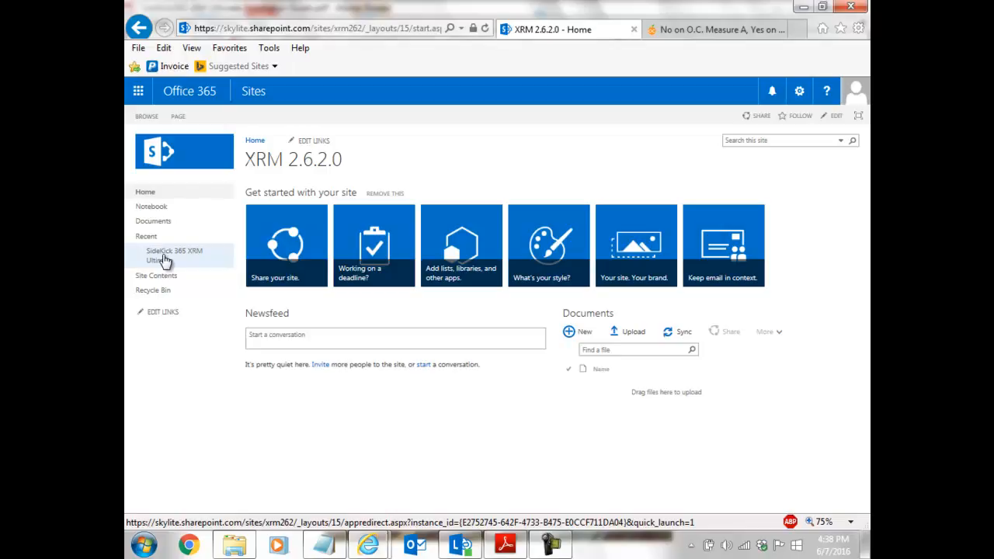
- Review the XRM 2.6.2.0 site's people and groups, including the full group list and the XRM 2.6.2.0 Members group
left_click(800, 93)
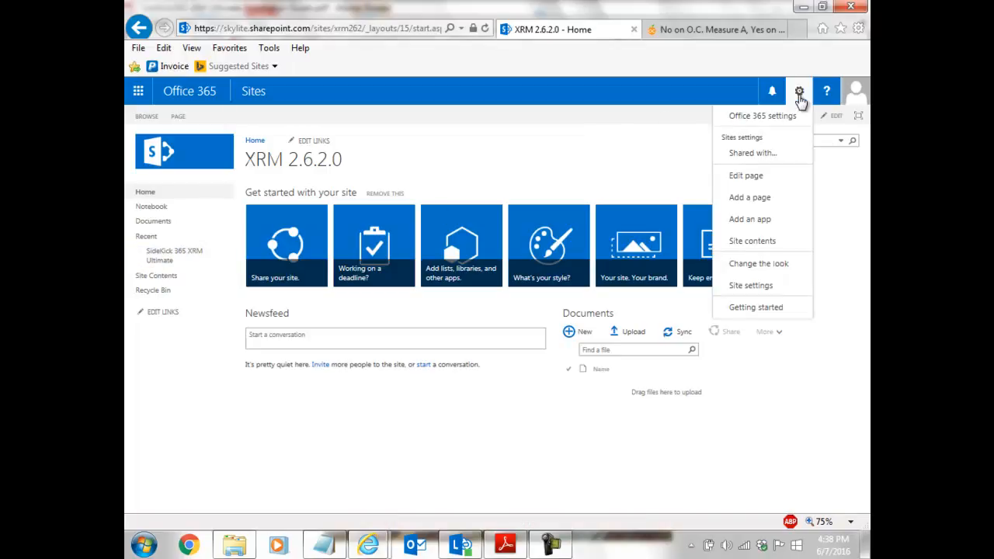
left_click(751, 286)
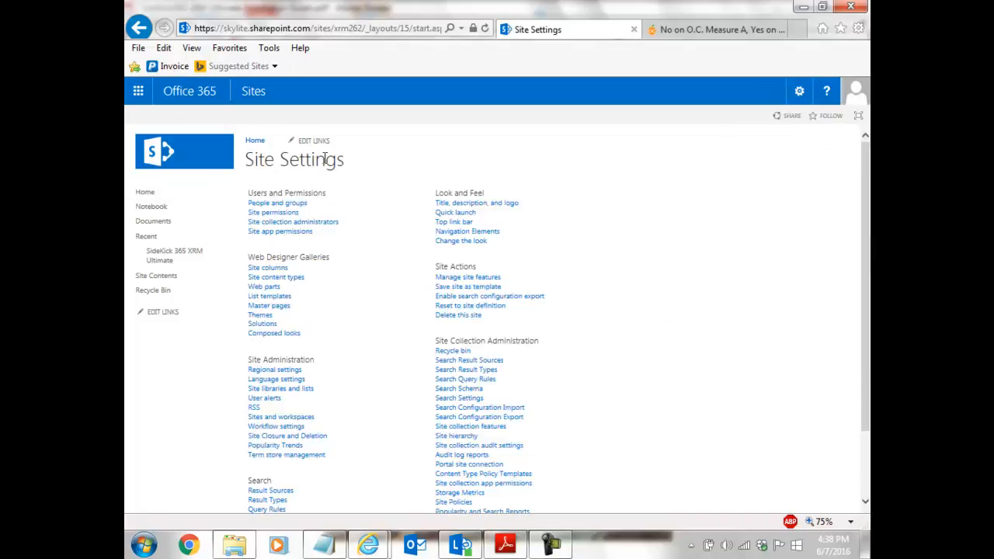
left_click(289, 205)
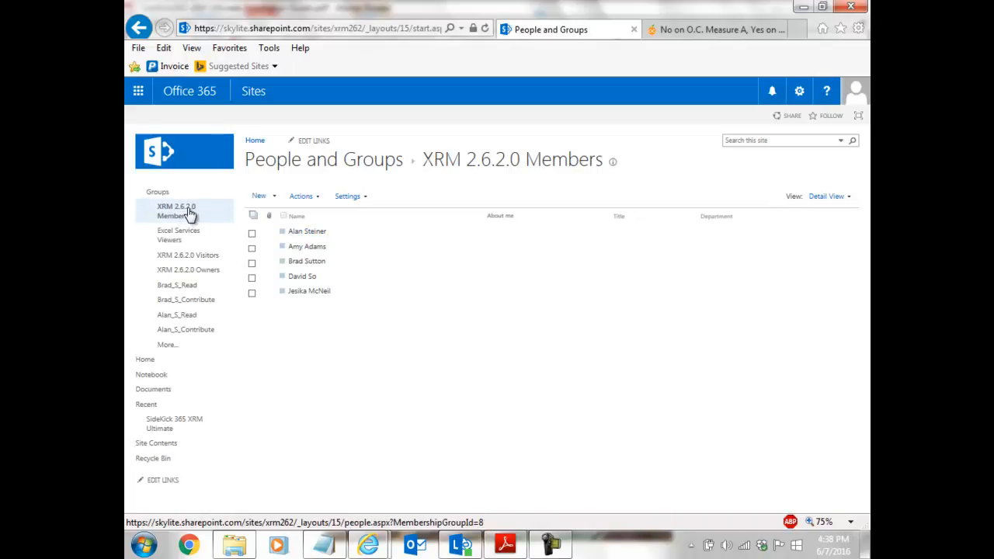
left_click(164, 348)
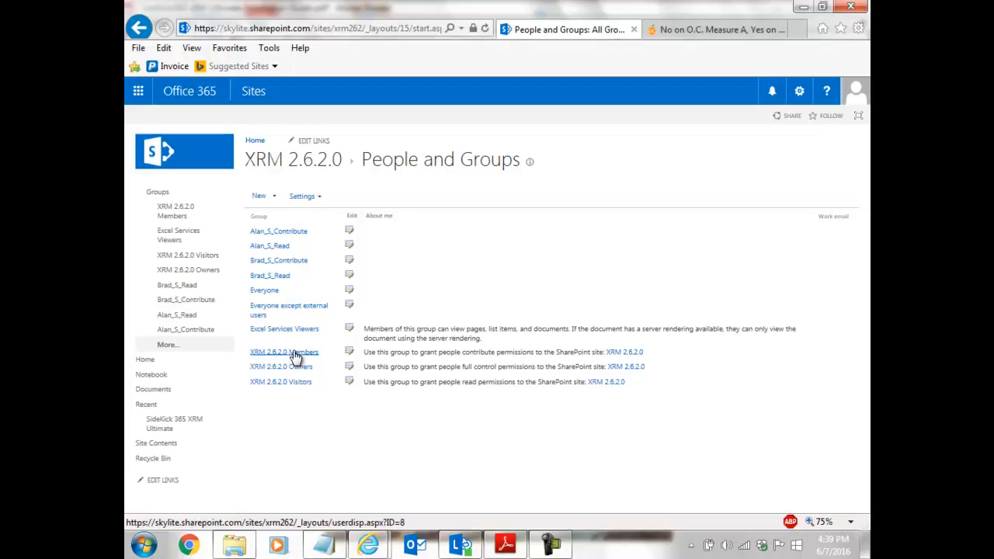
left_click(295, 354)
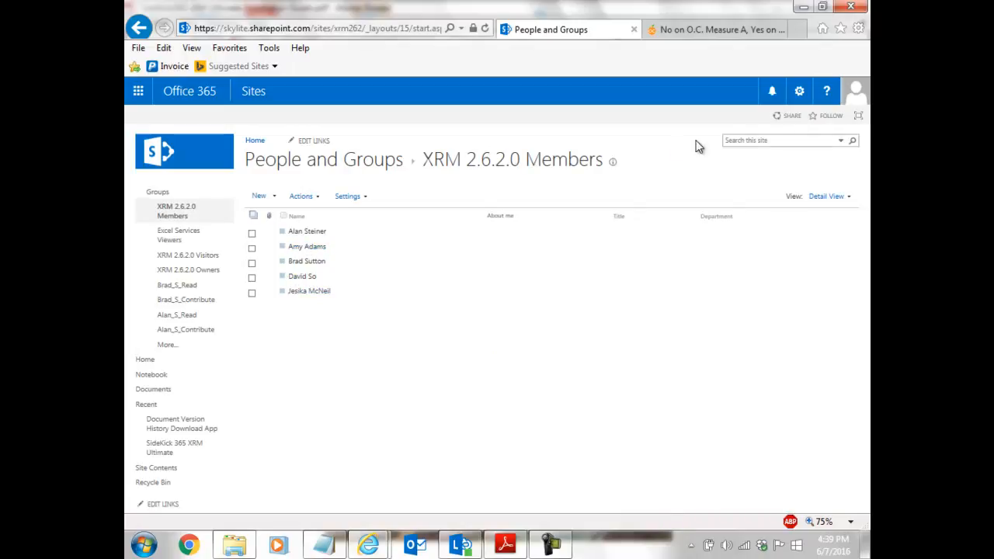
- Open the Site Contents, check the information card of the SideKick 365 XRM Ultimate app, and close it
left_click(799, 91)
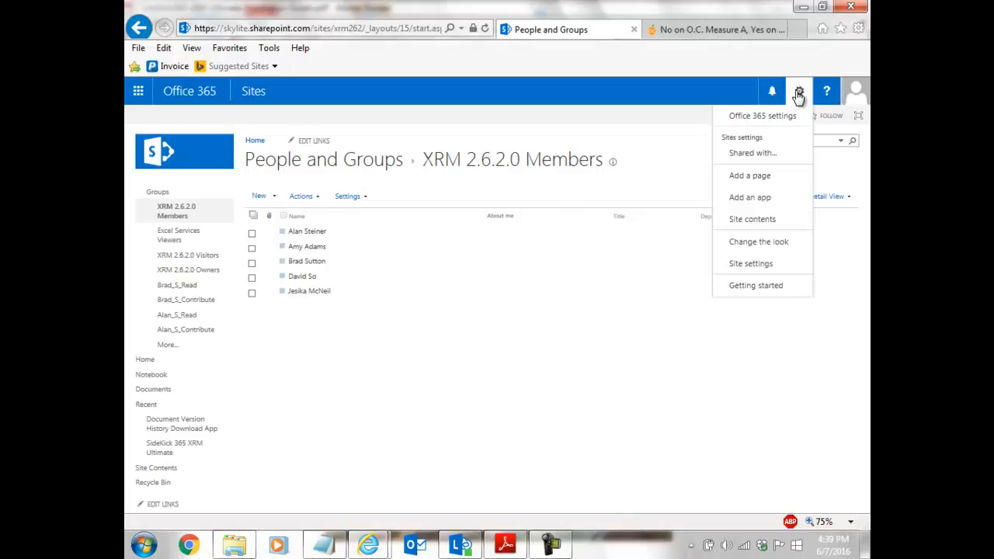
left_click(753, 219)
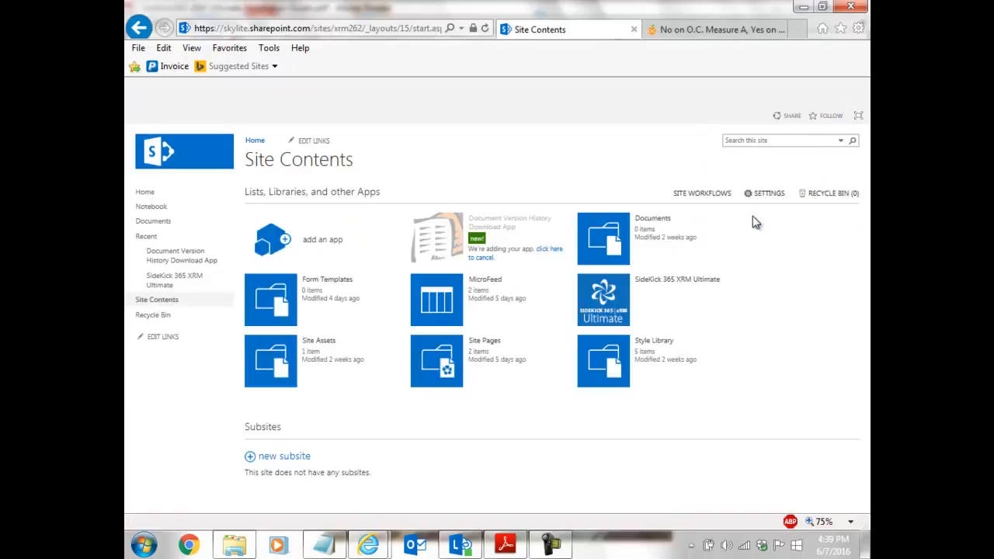
mouse_move(588, 296)
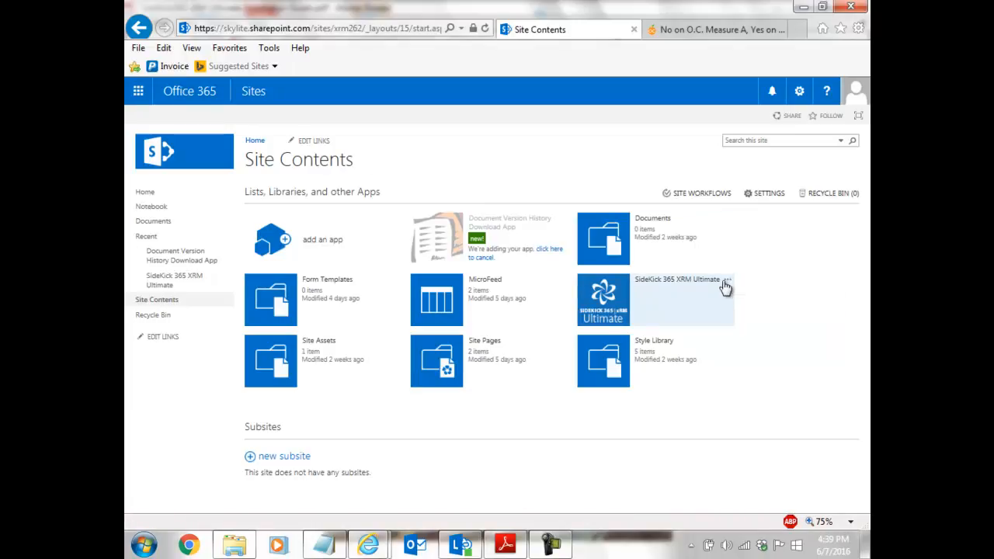
left_click(727, 281)
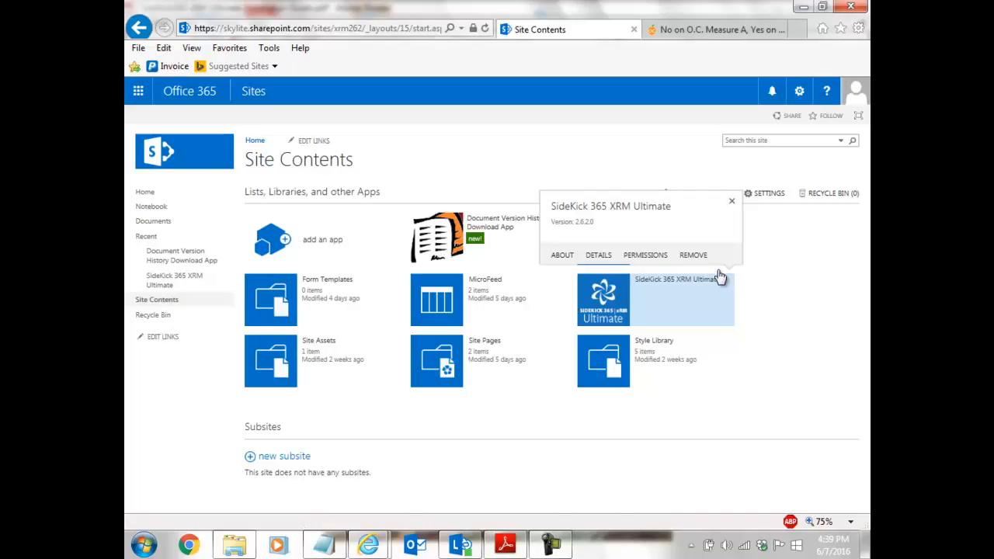
left_click(561, 165)
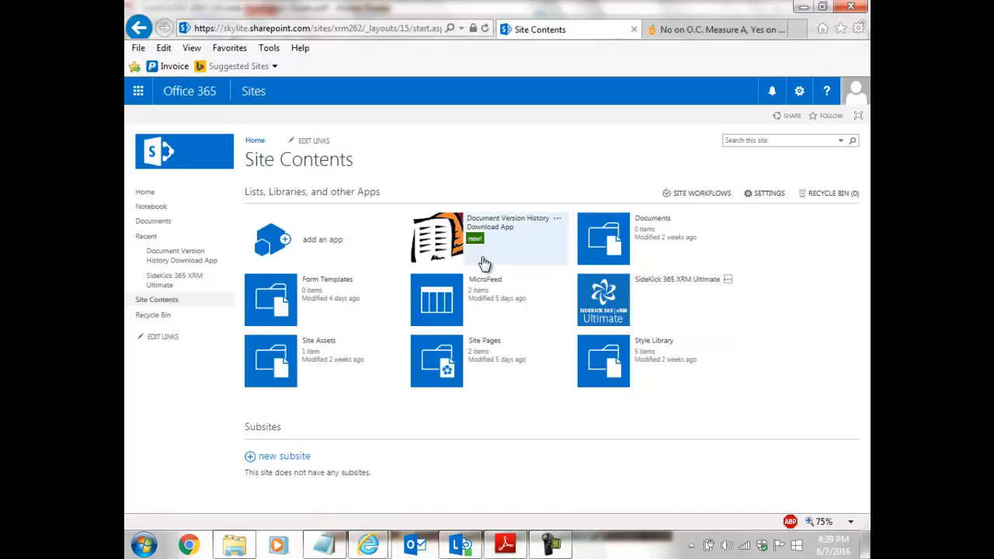
- Open the license management page of the Document Version History Download App and examine its license holders and managers
left_click(558, 220)
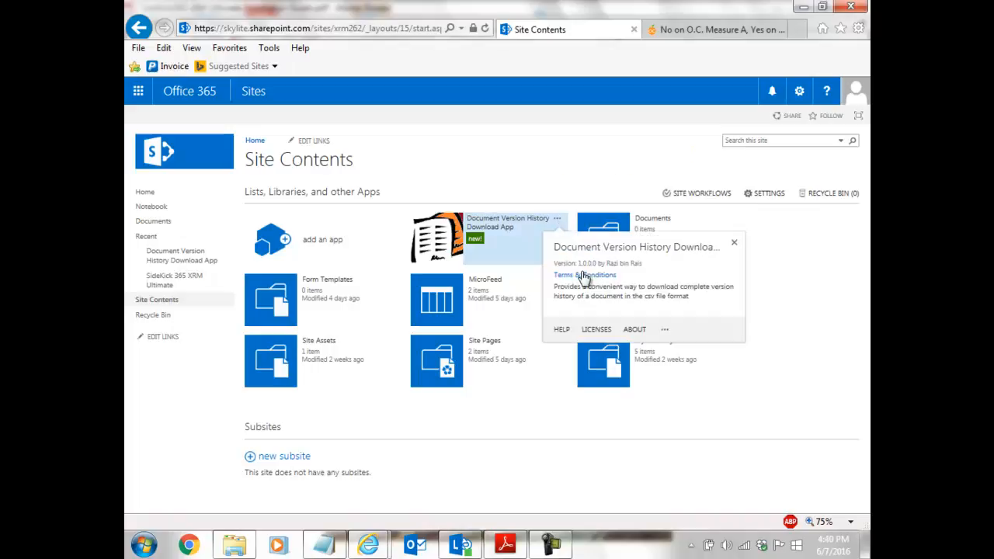
left_click(594, 335)
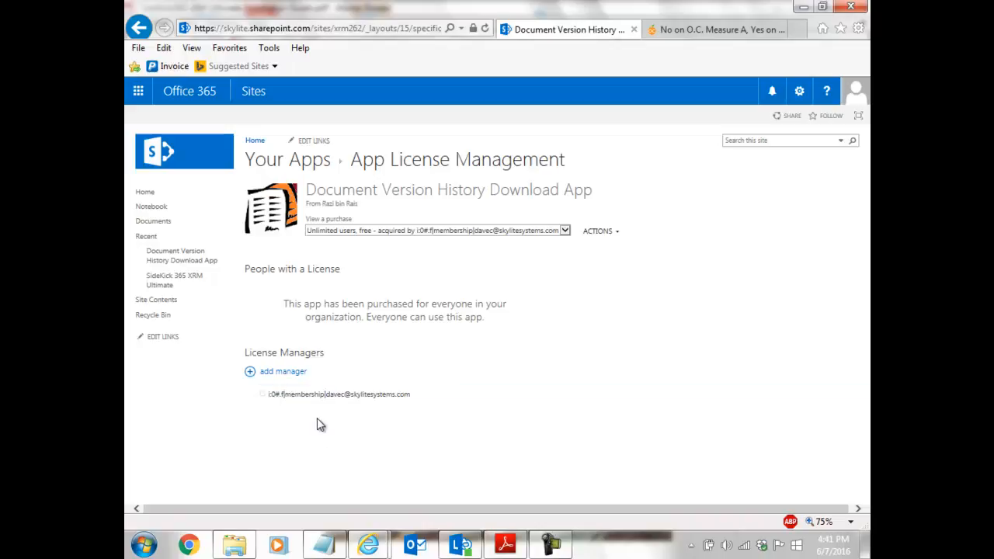
mouse_move(315, 404)
- View the Document Version History Download App in the SharePoint Store, check its additional license actions, and return to App License Management
left_click(616, 235)
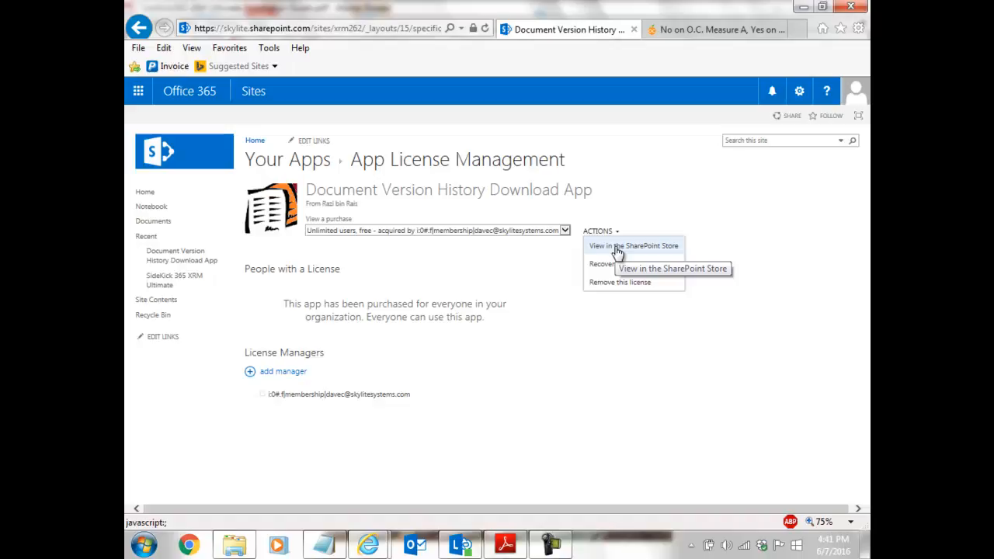
left_click(618, 249)
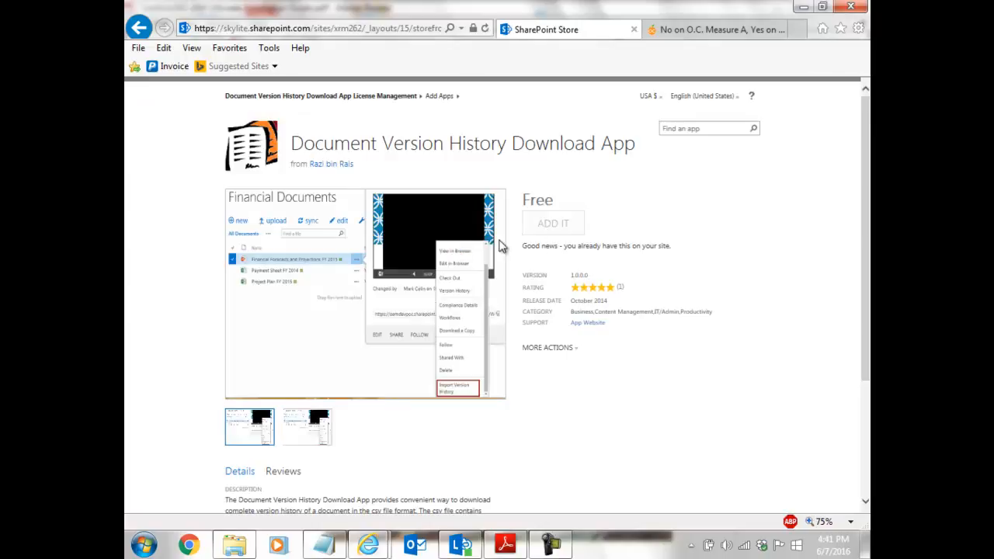
left_click(574, 353)
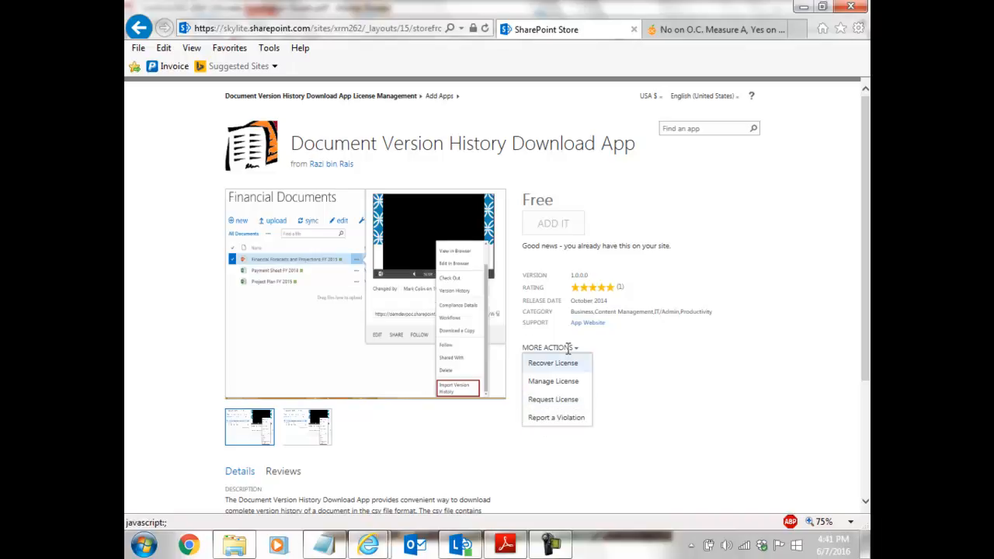
left_click(141, 28)
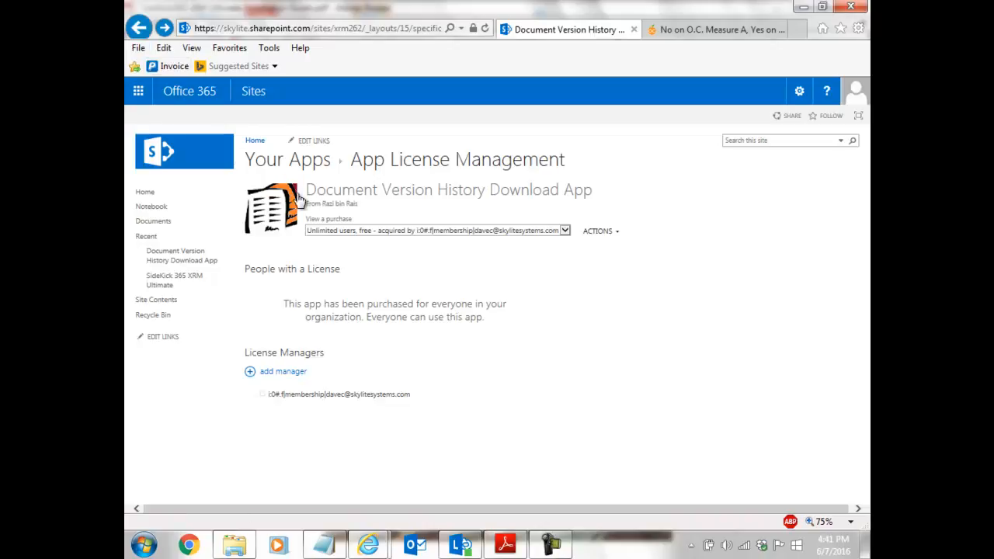
- Return to the XRM 2.6.2.0 home page and reopen the People and Groups page from the site settings
left_click(256, 144)
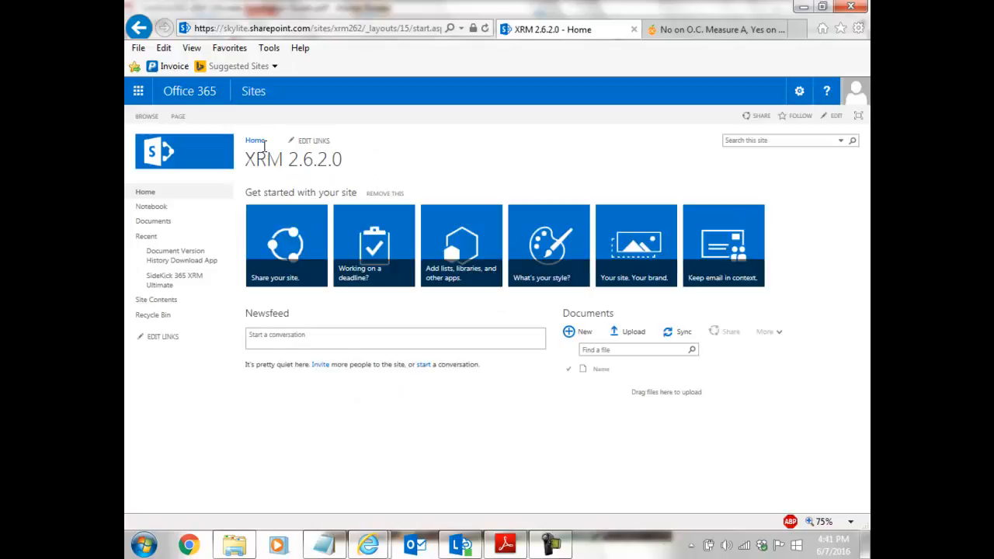
left_click(801, 92)
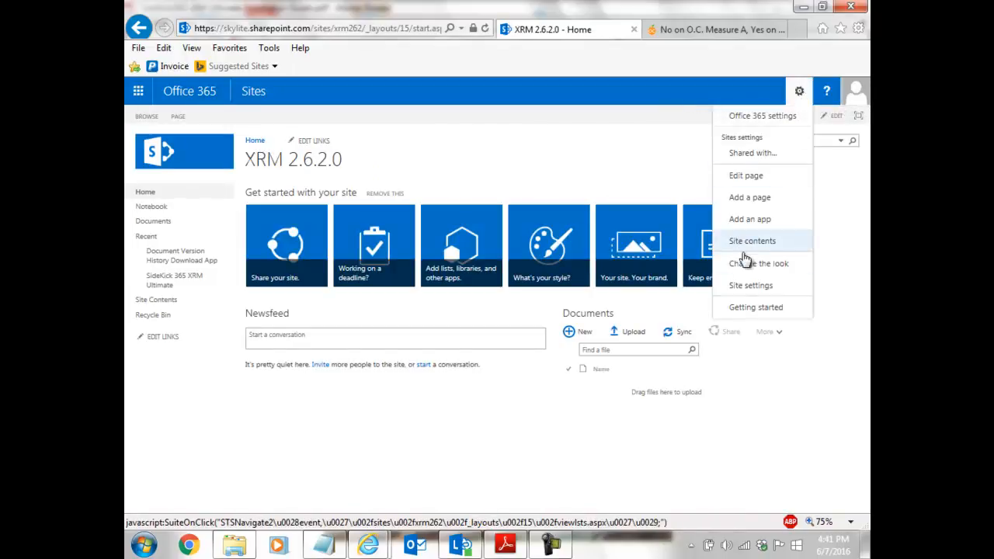
left_click(746, 287)
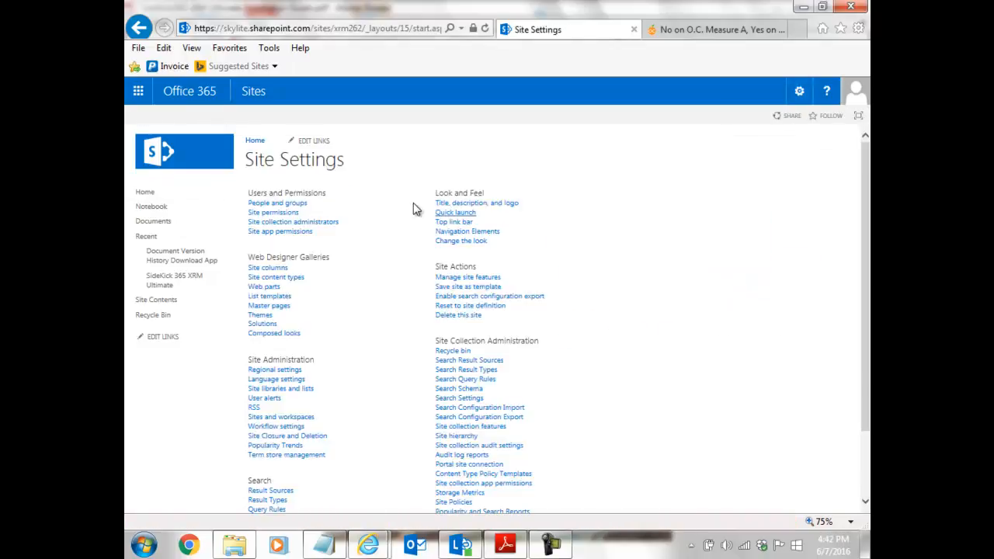
left_click(280, 205)
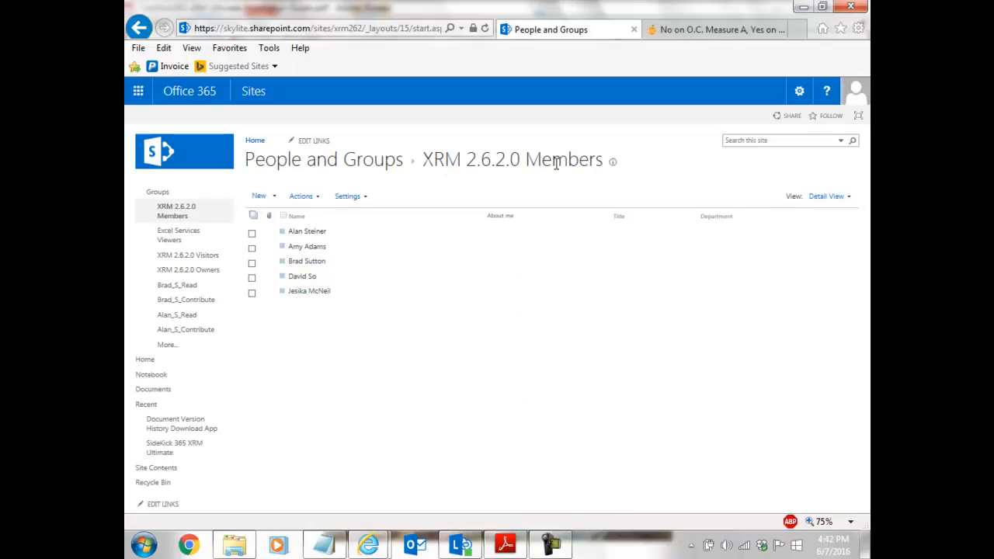
- Return to Site Contents, locate the licenses option on the Document Version History Download App's information card, and close the card
left_click(800, 92)
left_click(765, 220)
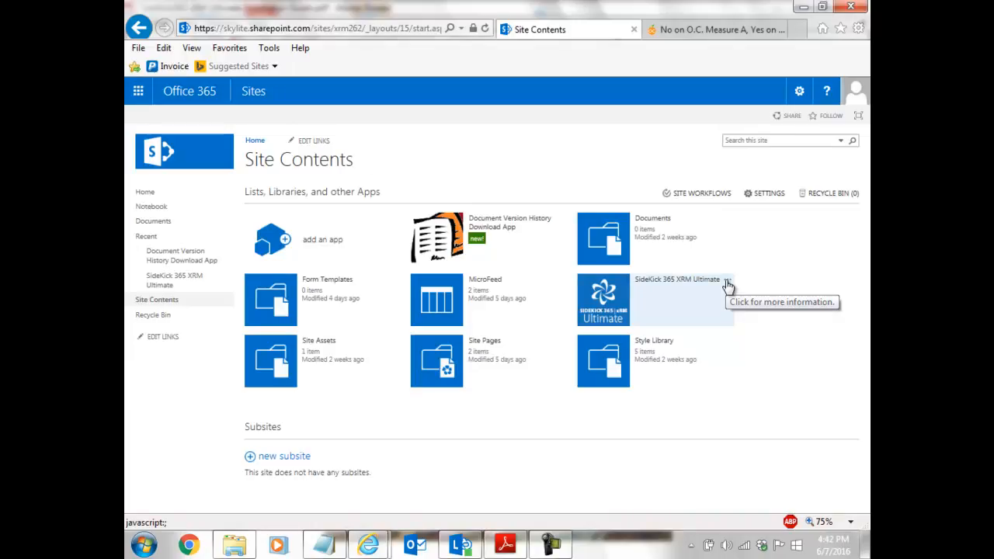
left_click(562, 223)
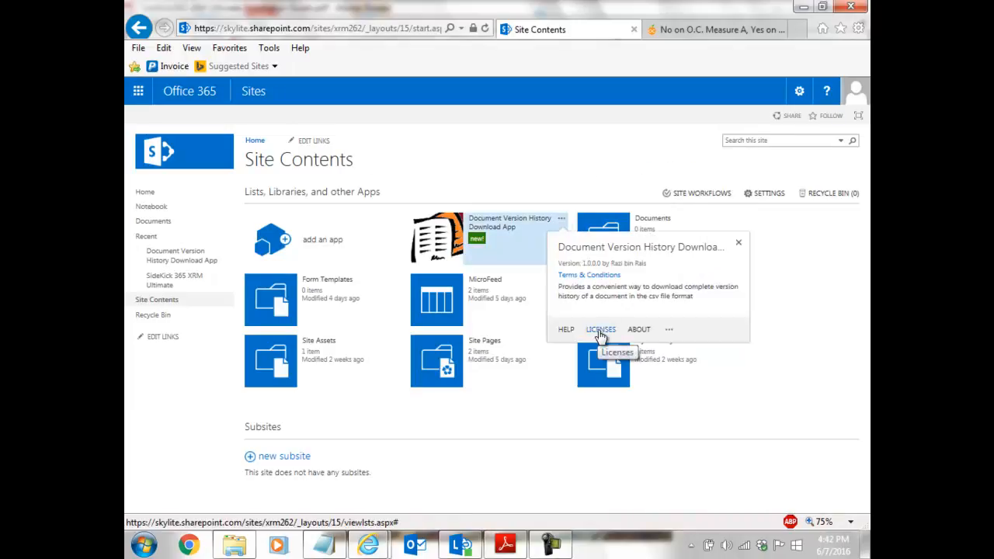
left_click(772, 273)
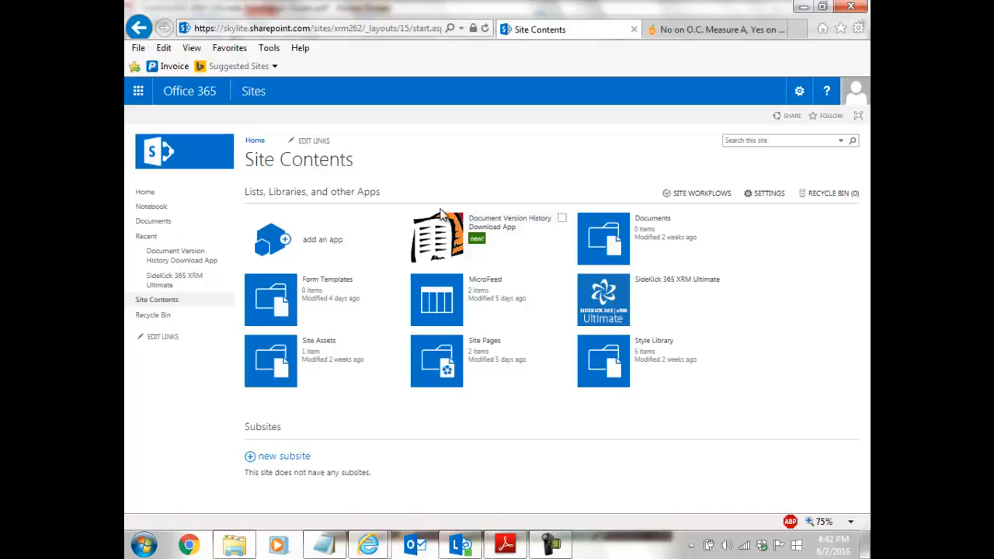
- Add a custom list named "XRM Emails" to the site from the Site Contents
left_click(799, 93)
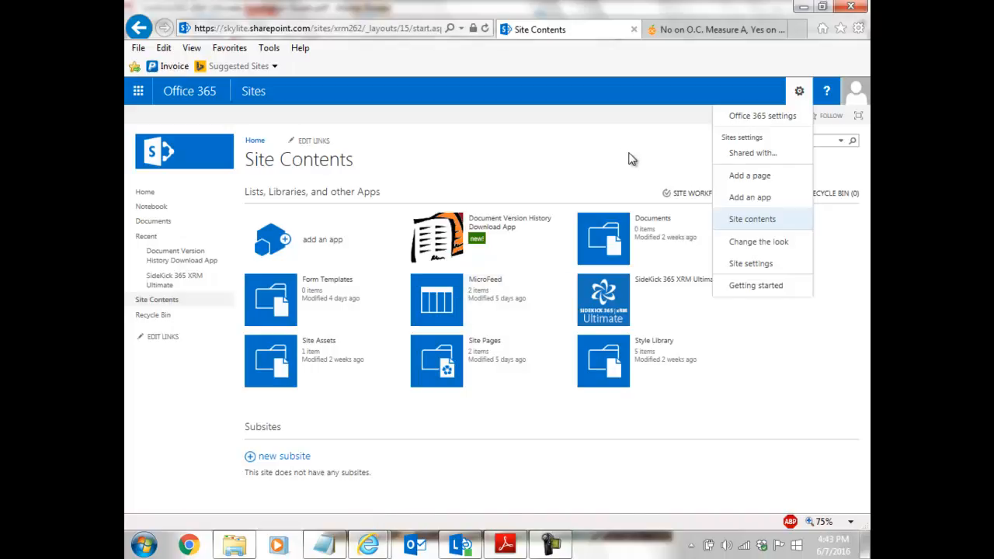
left_click(750, 224)
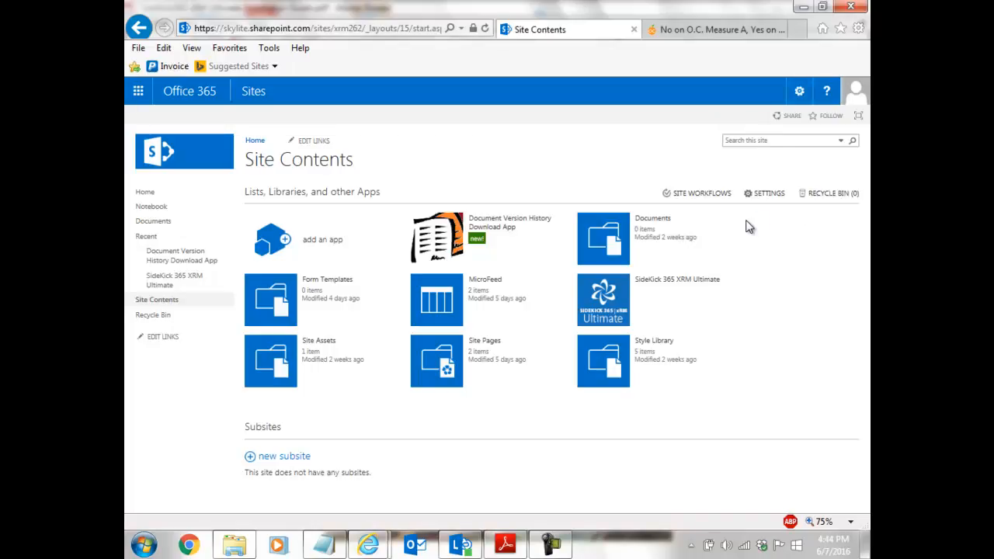
left_click(309, 245)
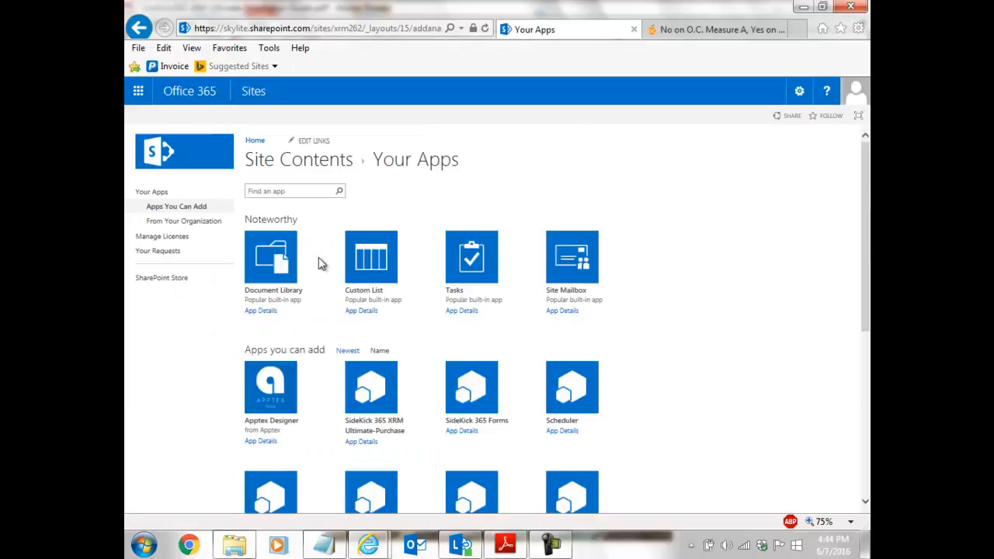
left_click(368, 293)
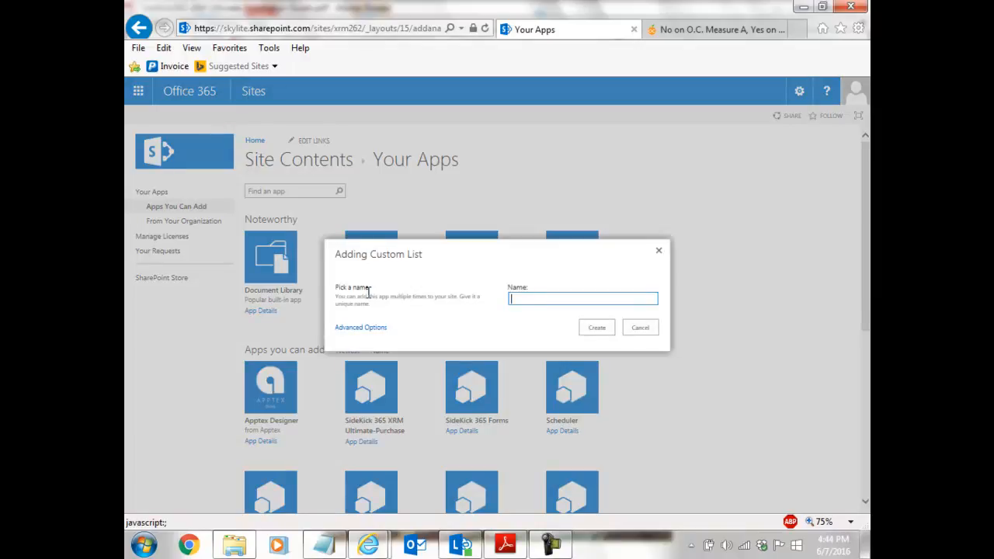
type("XRM Emails")
left_click(595, 330)
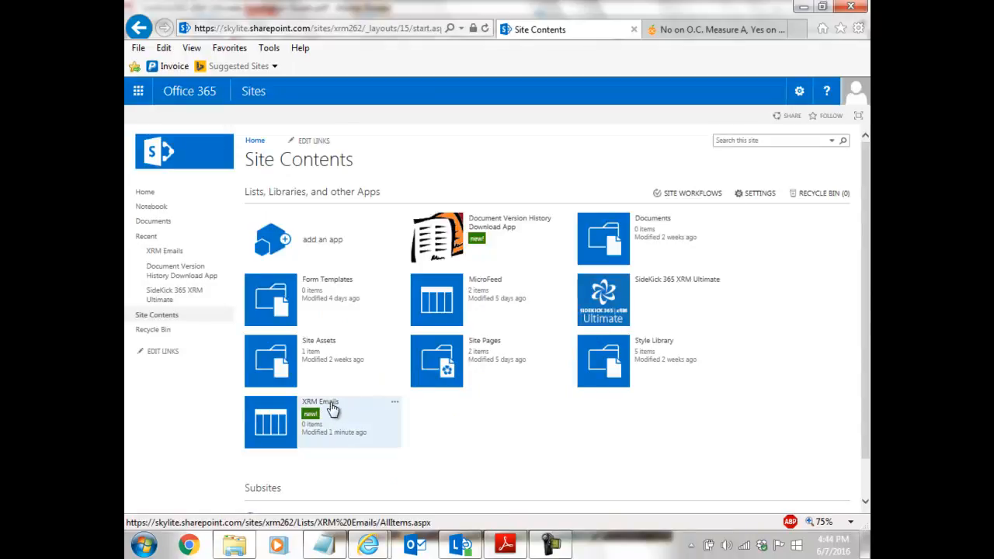
- Open the XRM Emails list, switch to the Notepad column notes, and move their window clear of the list's heading area
left_click(332, 407)
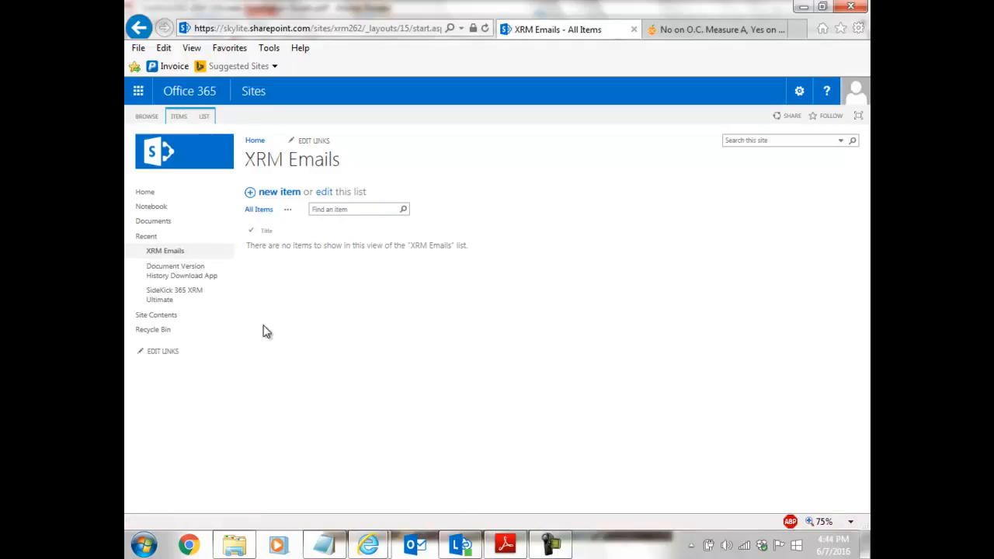
left_click(324, 545)
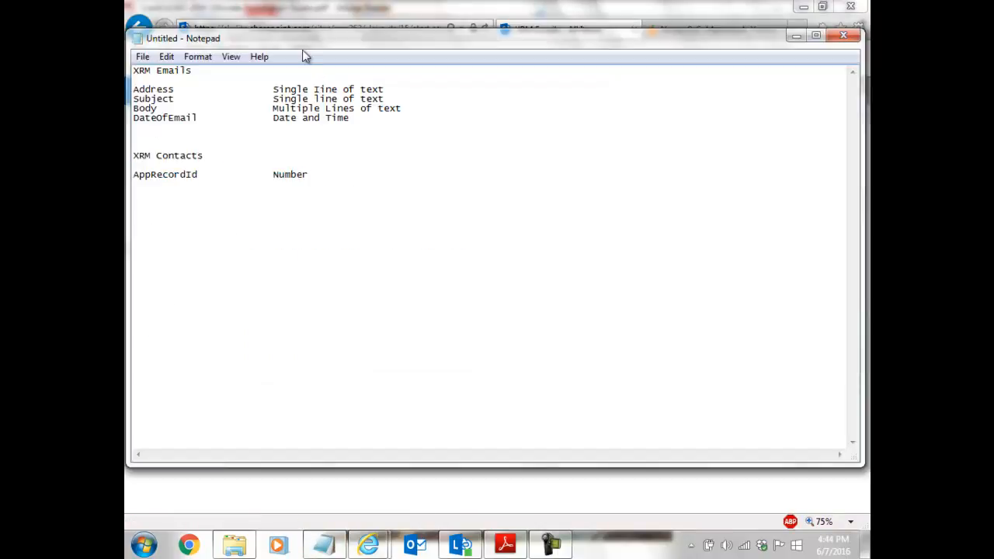
left_click_drag(328, 38, 433, 160)
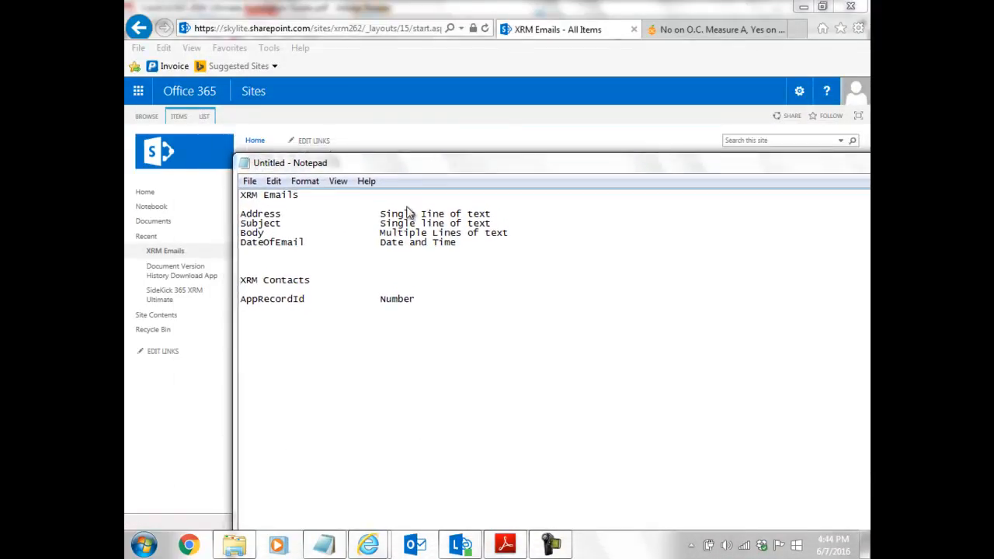
- Return to the XRM Emails list in the browser and open its list settings
left_click(371, 100)
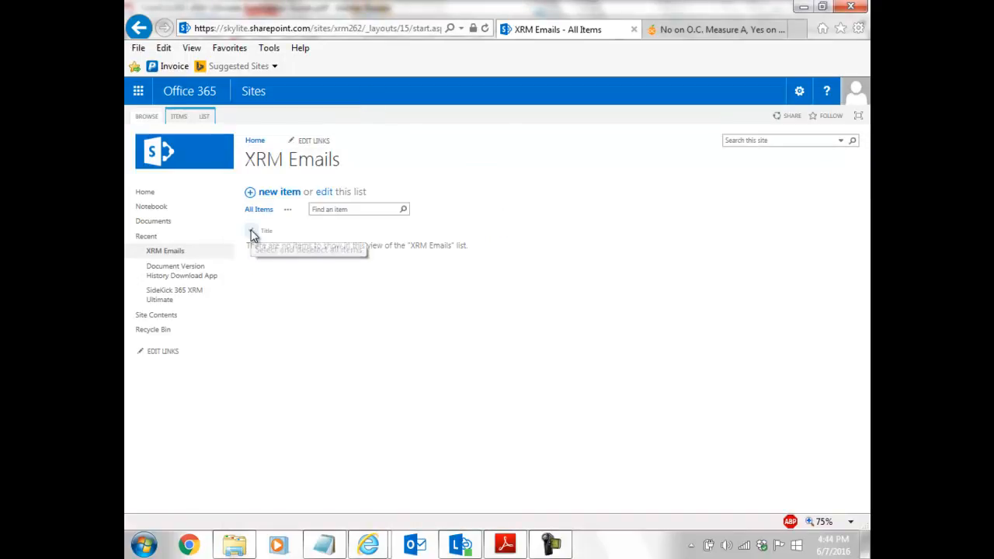
left_click(206, 117)
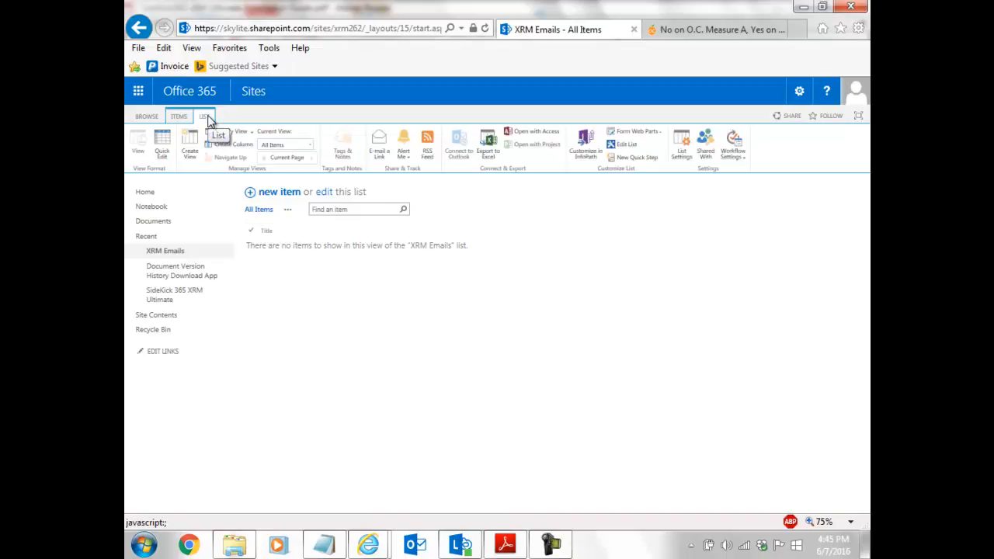
left_click(682, 146)
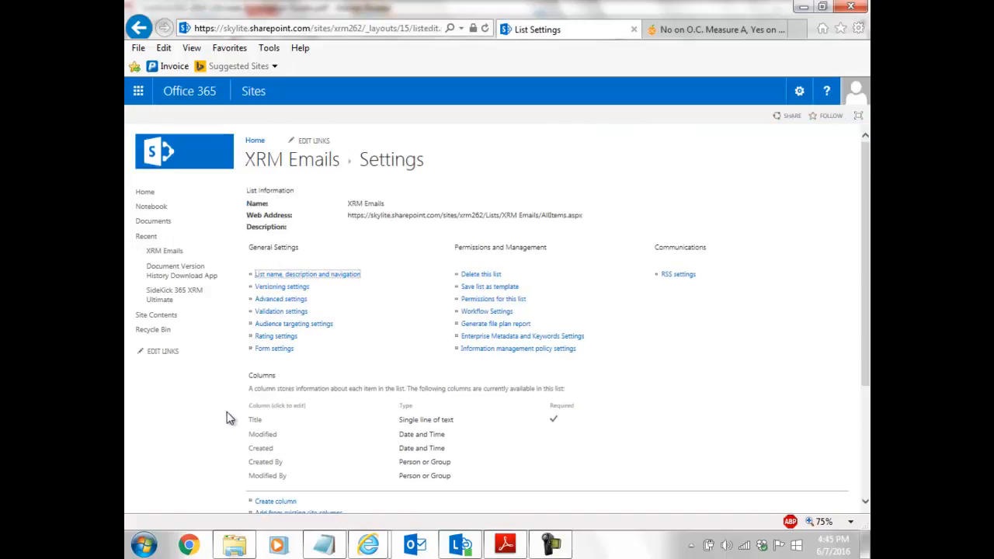
- Create a column named "Address" in the XRM Emails list with the type Single line of text
scroll(226, 418, "down", 1)
left_click(263, 448)
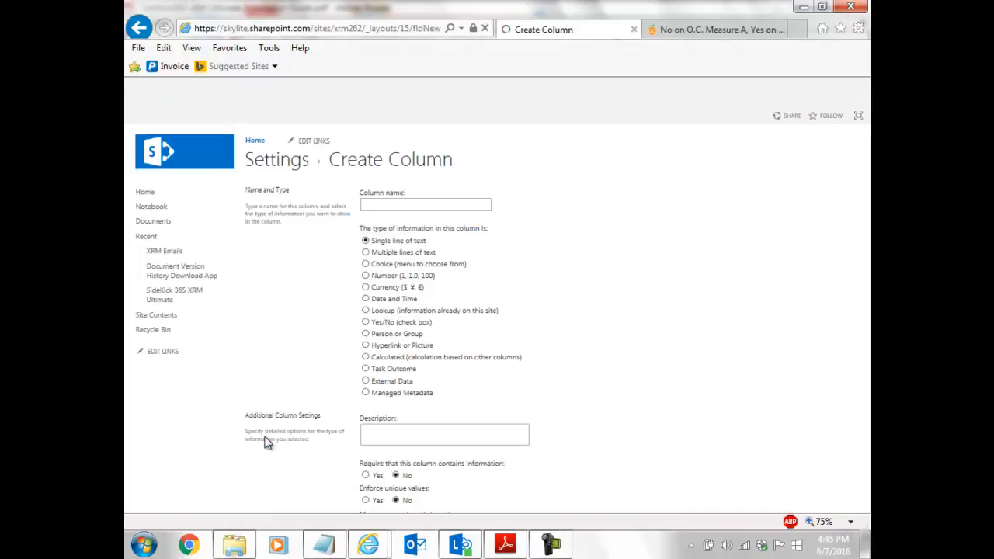
type("Address")
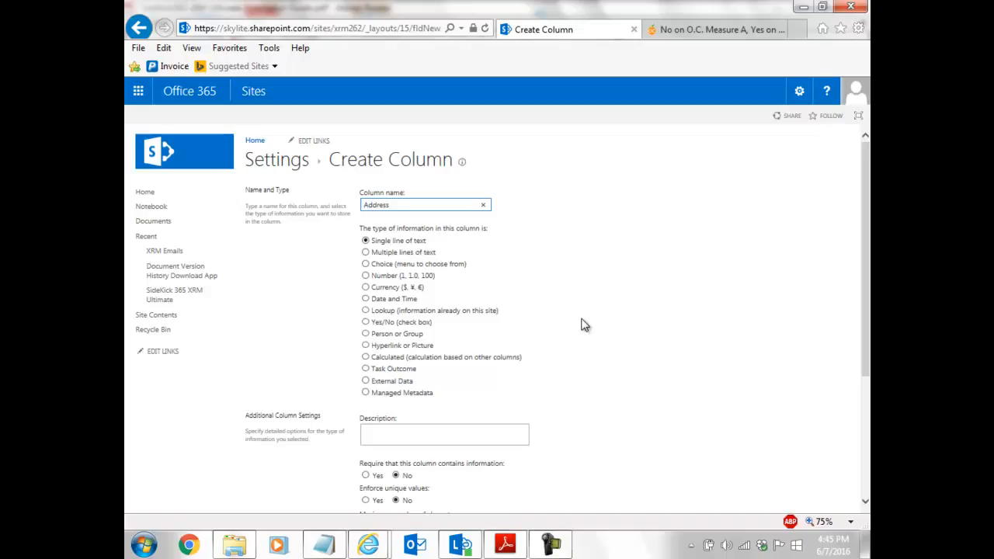
scroll(581, 321, "down", 3)
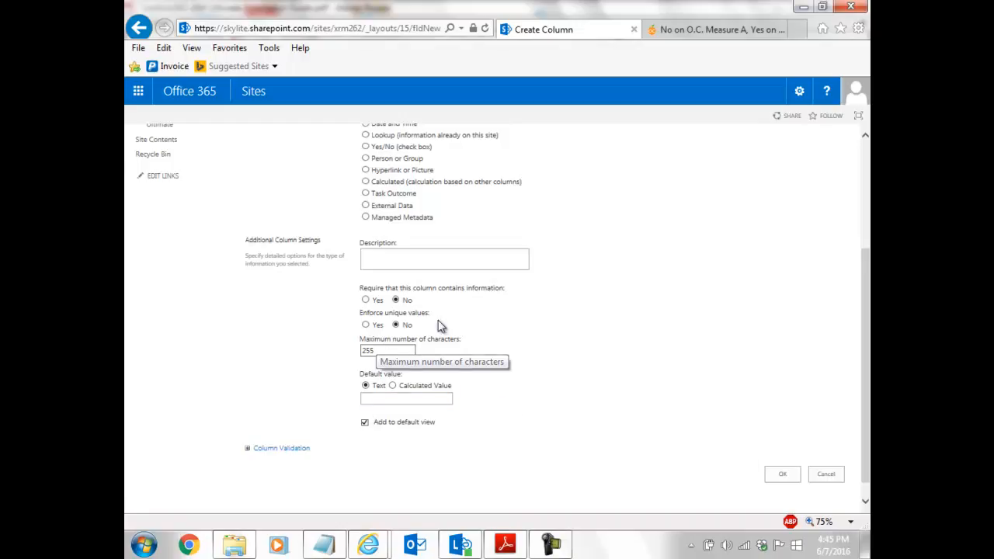
left_click(781, 477)
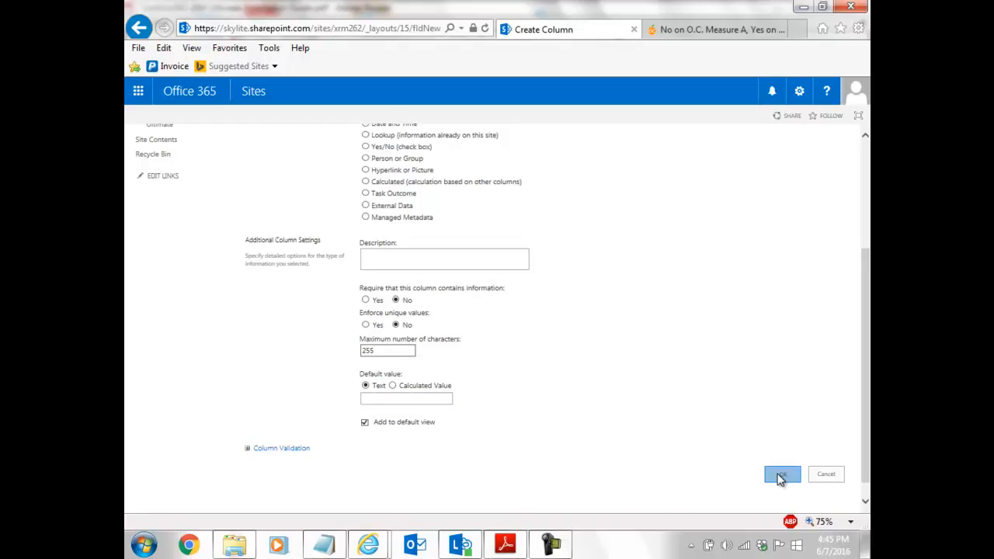
- Check the Notepad column notes and add a Single line of text column named "Subject" to the XRM Emails list
left_click(323, 545)
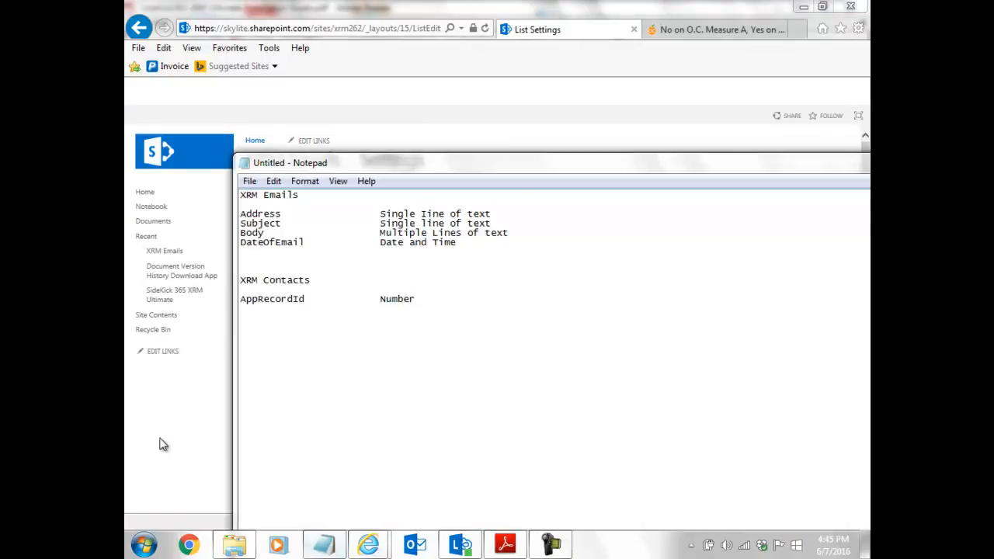
left_click(174, 414)
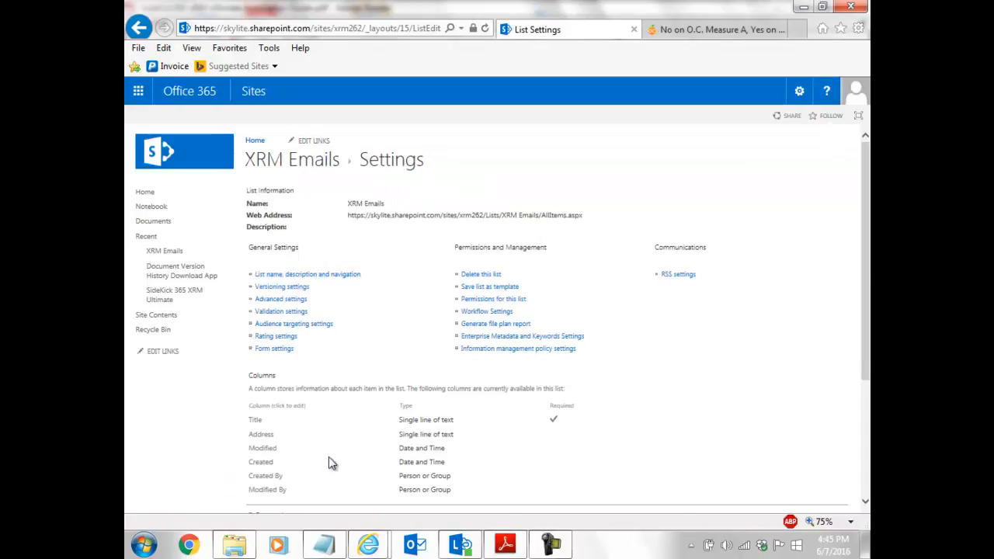
scroll(178, 459, "down", 3)
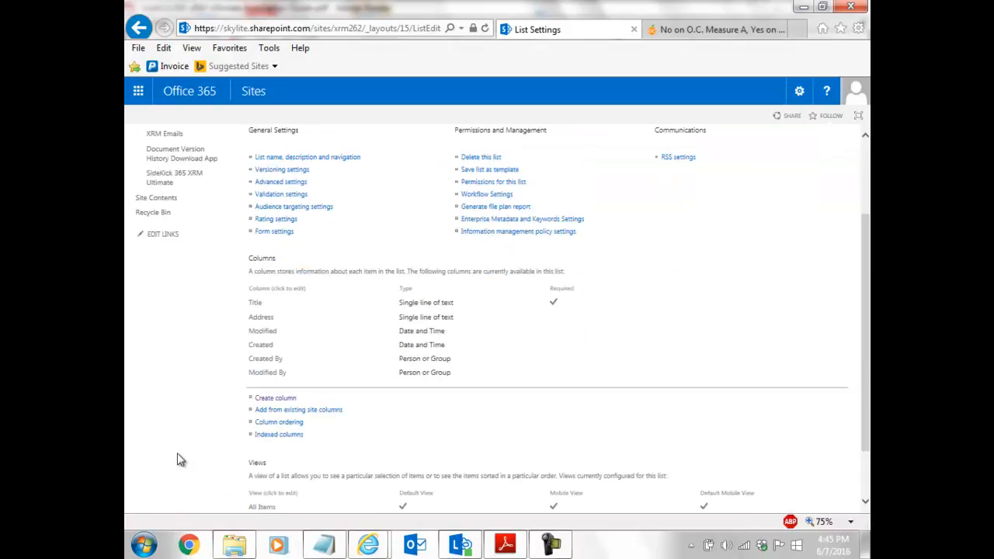
left_click(268, 401)
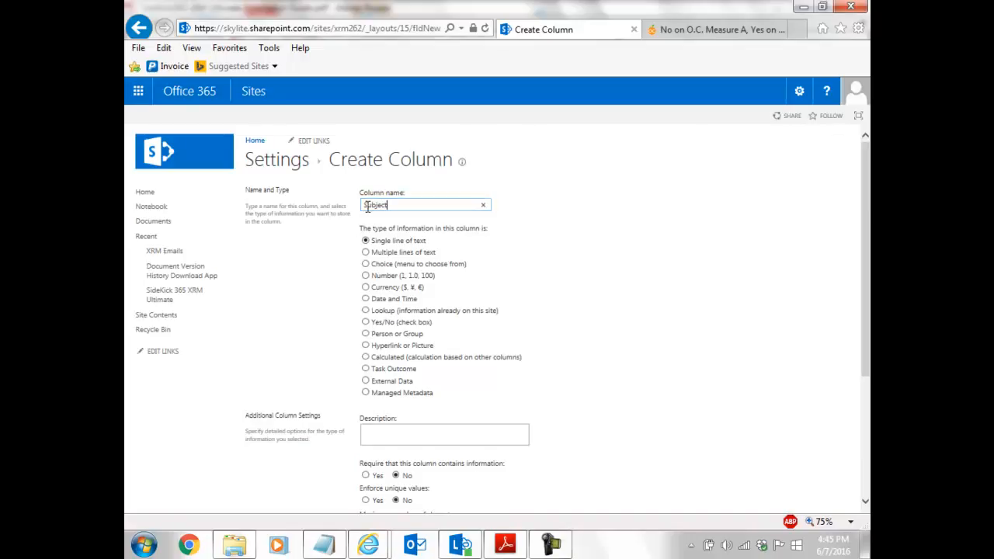
scroll(519, 288, "down", 3)
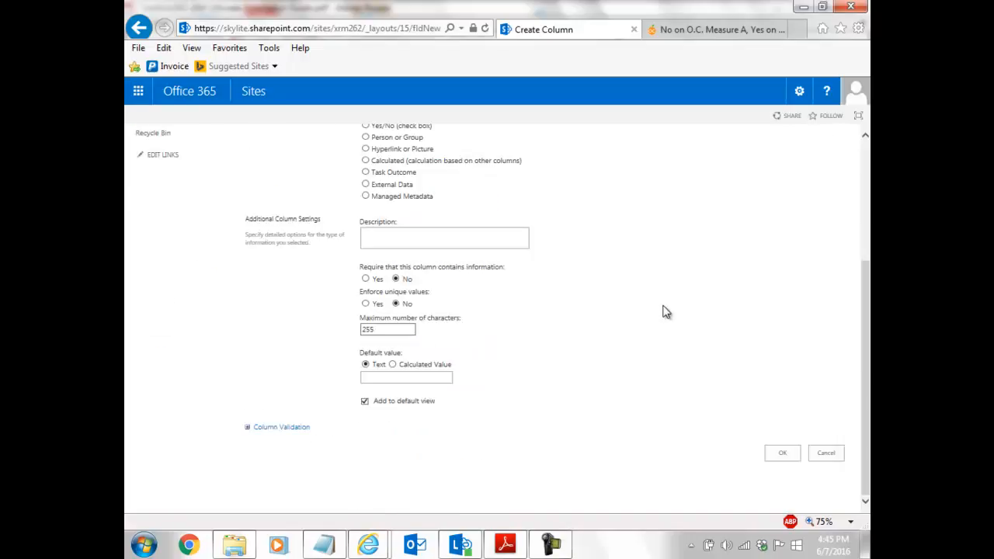
left_click(783, 459)
- Consult the Notepad notes again and add a column named "Body" to the XRM Emails list as Multiple lines of text
left_click(328, 546)
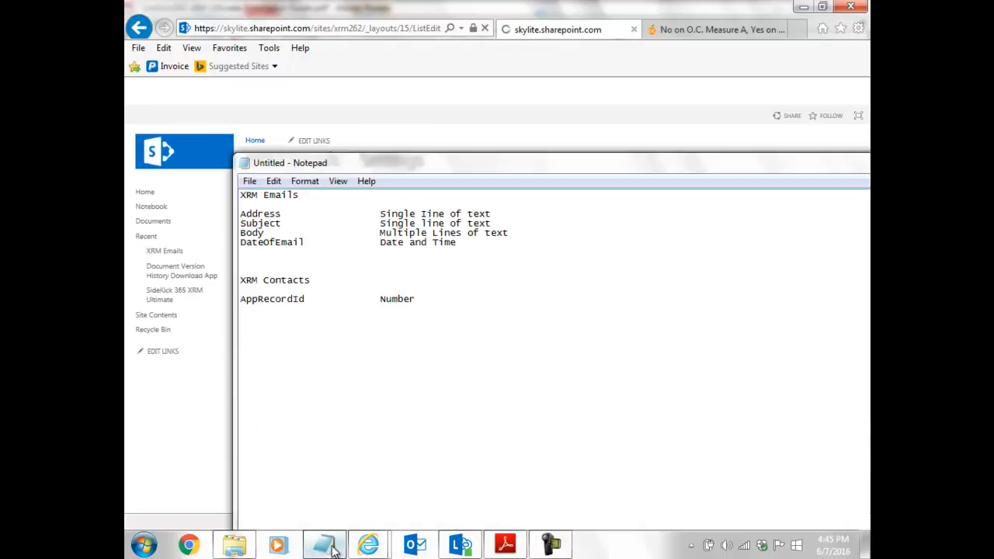
left_click(151, 439)
scroll(199, 423, "down", 3)
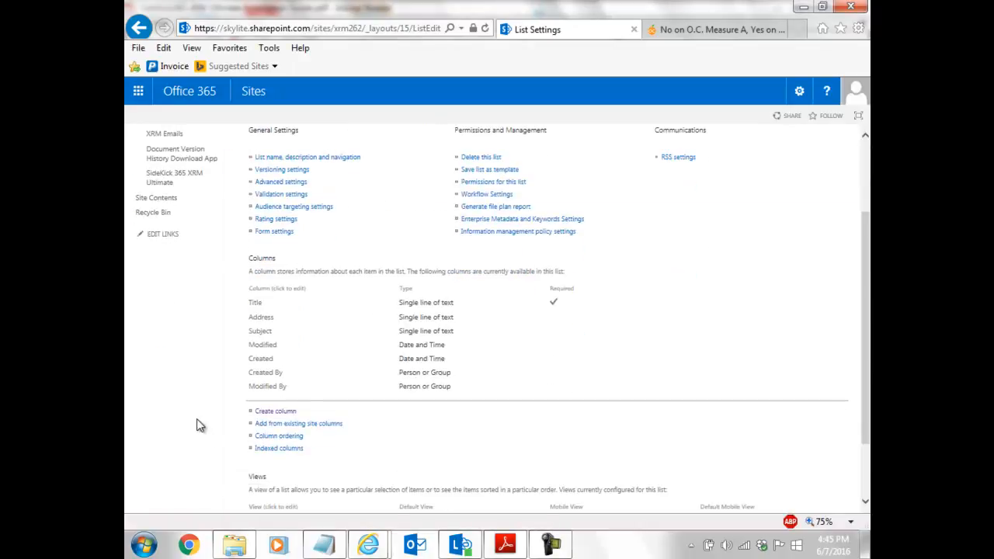
left_click(267, 419)
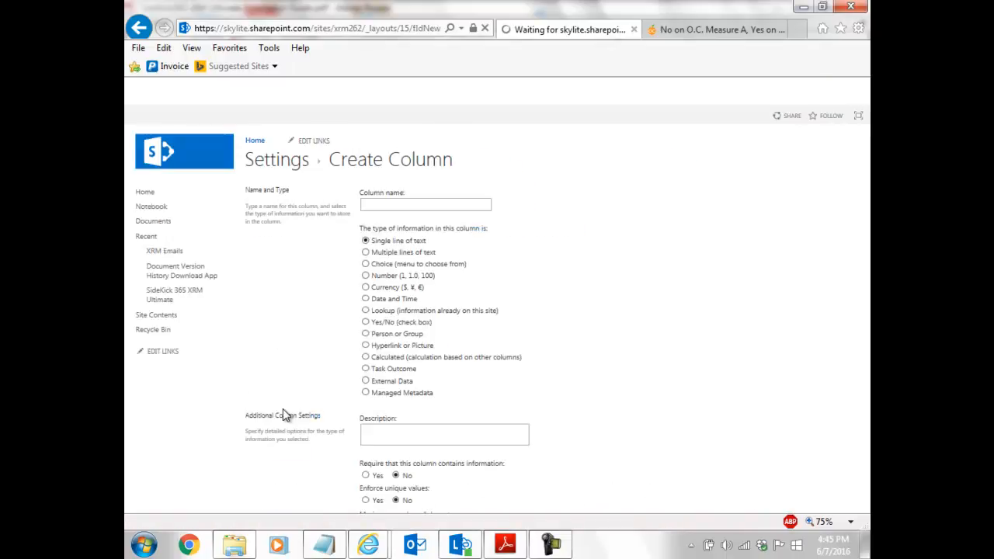
left_click(374, 206)
type("Body")
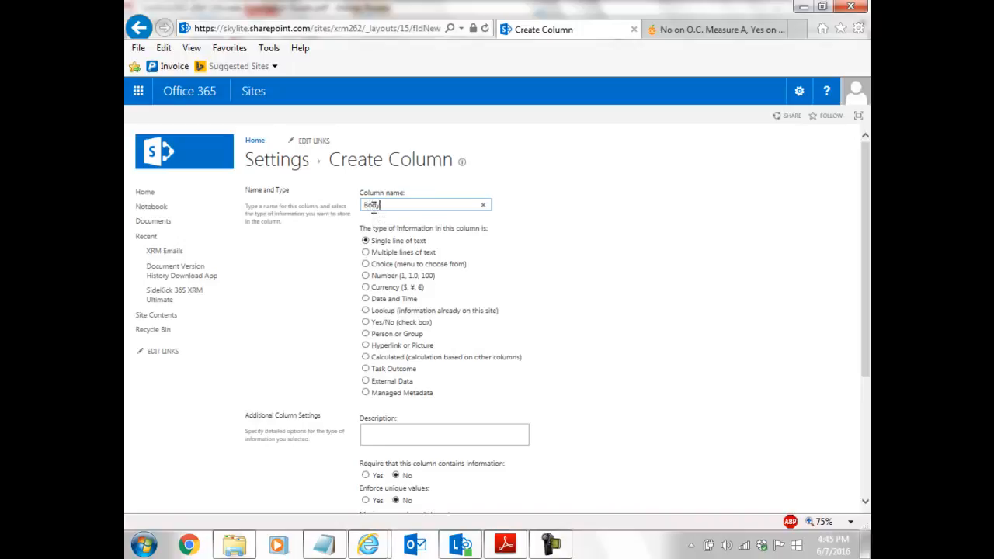
left_click(365, 252)
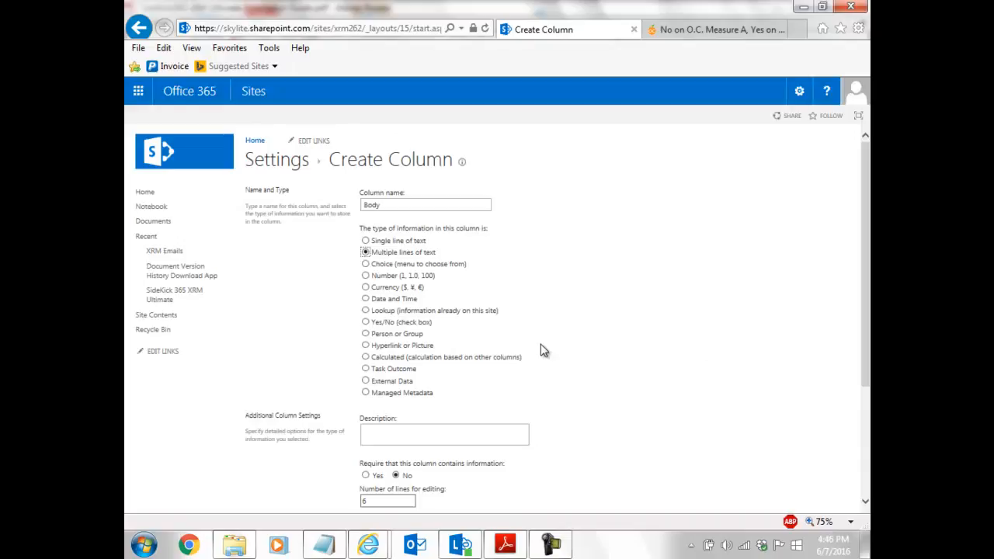
scroll(543, 351, "down", 3)
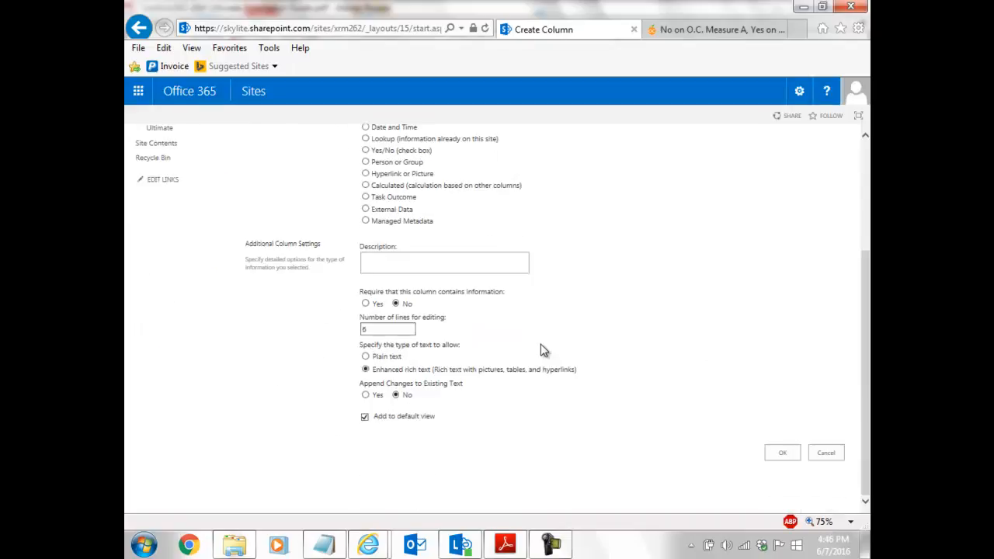
double_click(361, 330)
left_click(780, 459)
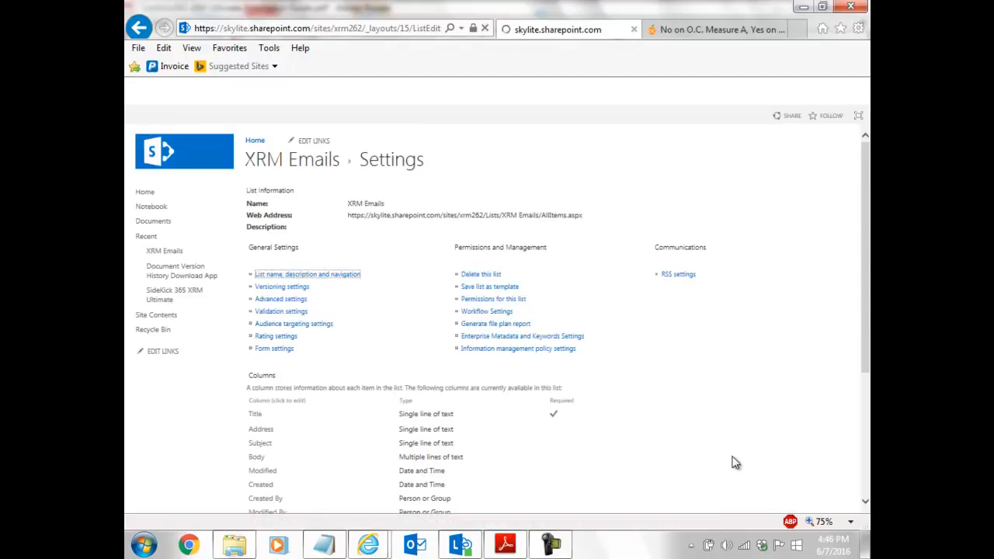
- Add a Date and Time column to the XRM Emails list, named "DateOfEmail" as copied from the Notepad notes, keeping the Date Only format
scroll(233, 431, "down", 3)
left_click(266, 427)
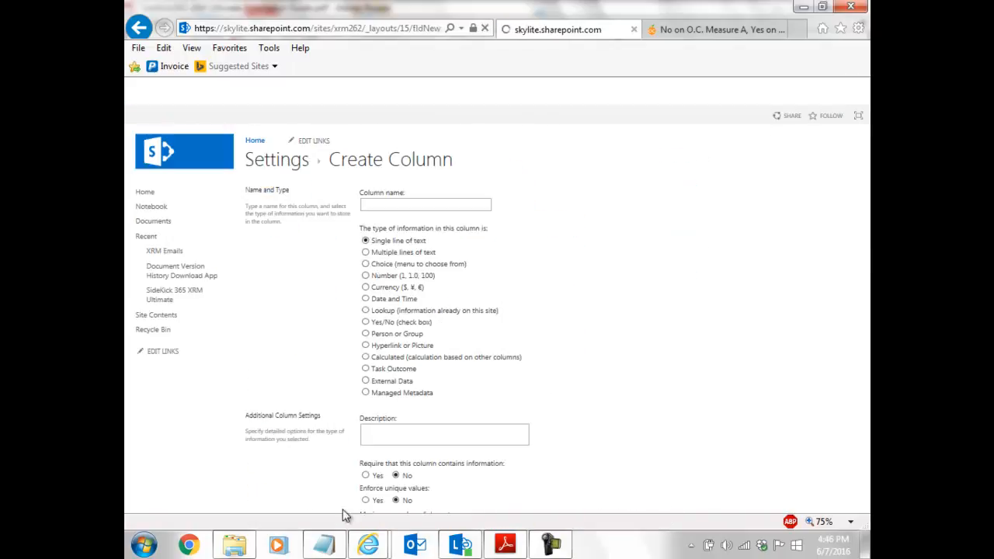
left_click(323, 544)
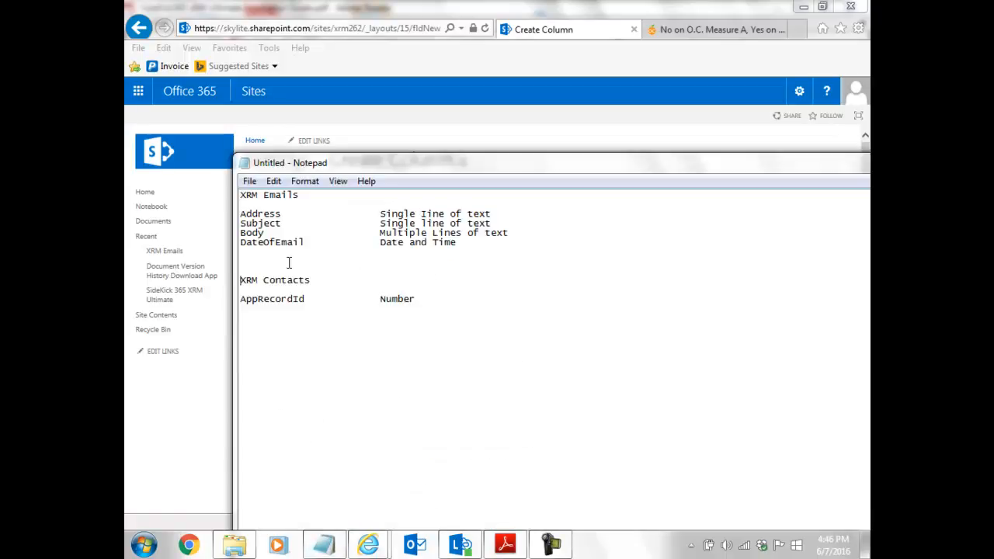
left_click_drag(305, 242, 240, 247)
key("ctrl+c")
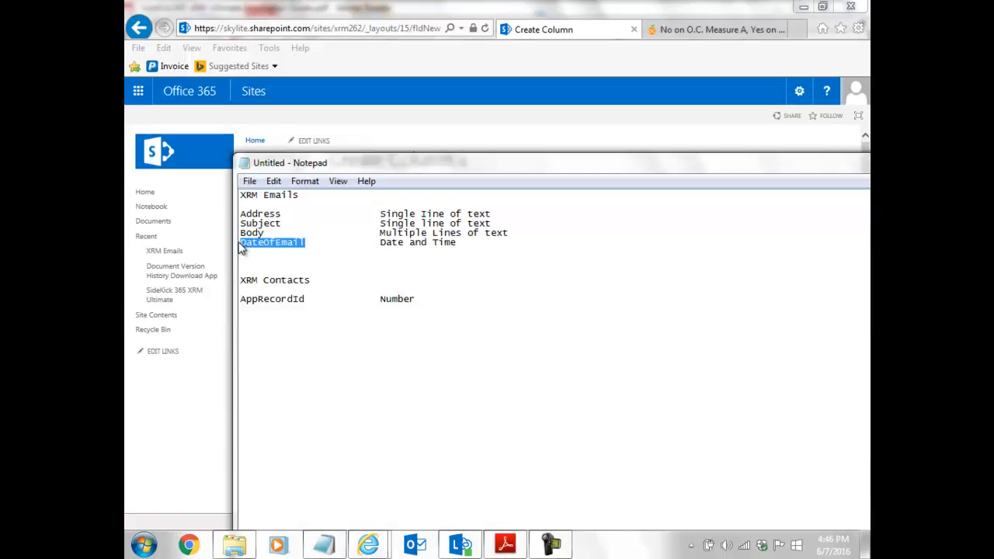
left_click(196, 412)
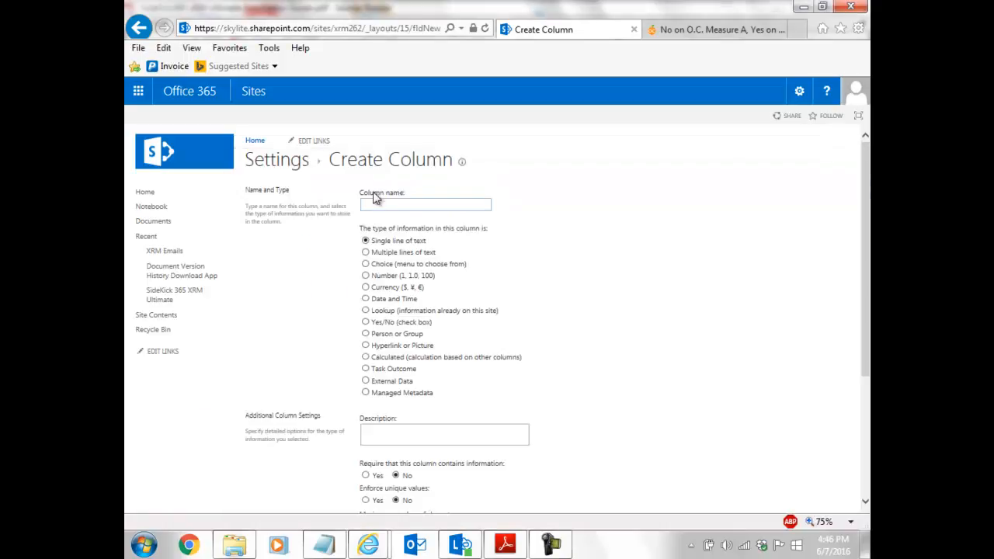
key("ctrl+v")
left_click(366, 300)
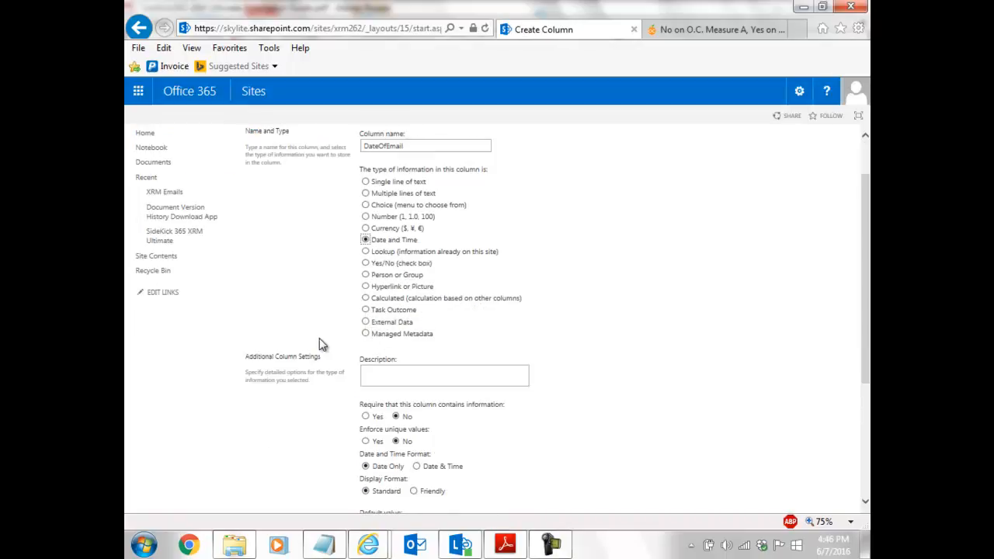
scroll(320, 338, "down", 2)
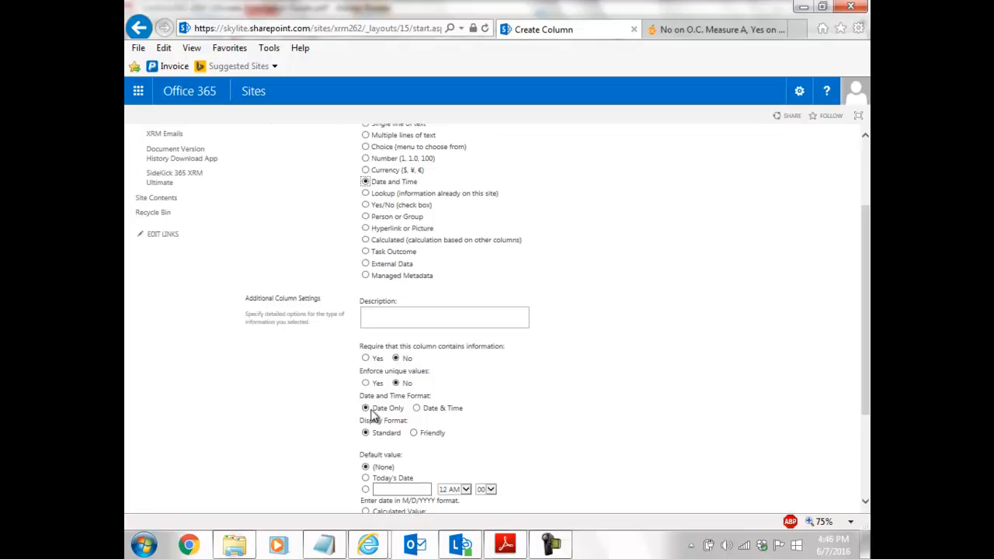
scroll(294, 398, "down", 1)
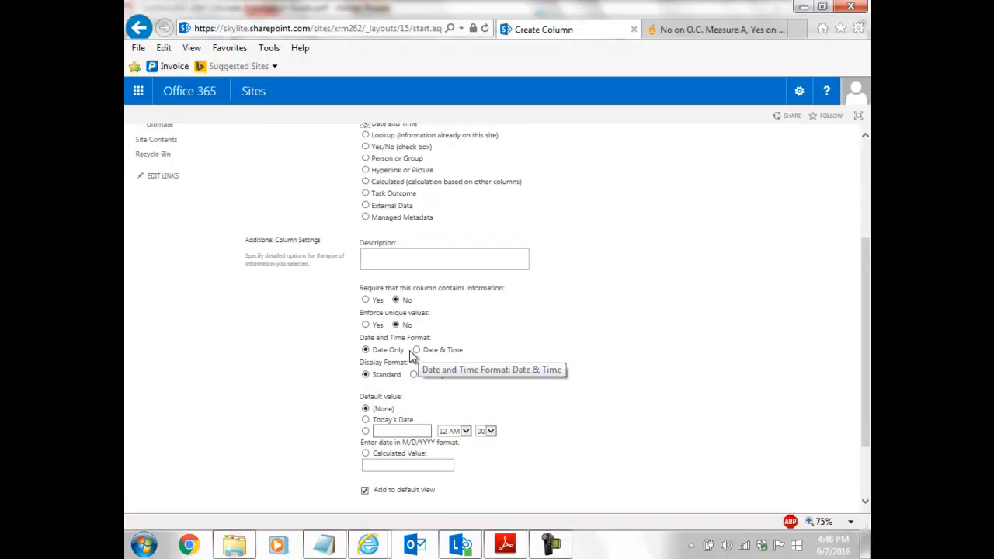
scroll(348, 361, "down", 1)
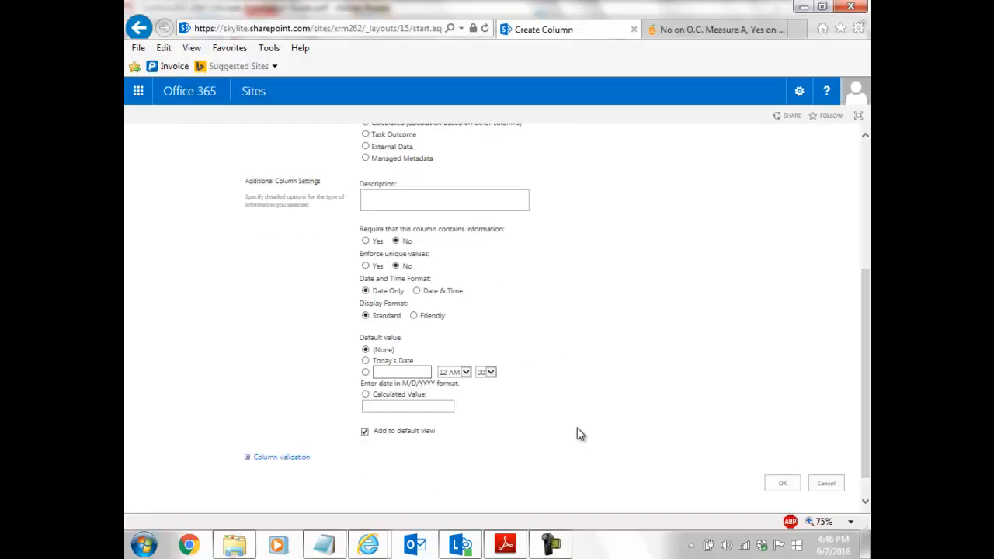
left_click(780, 483)
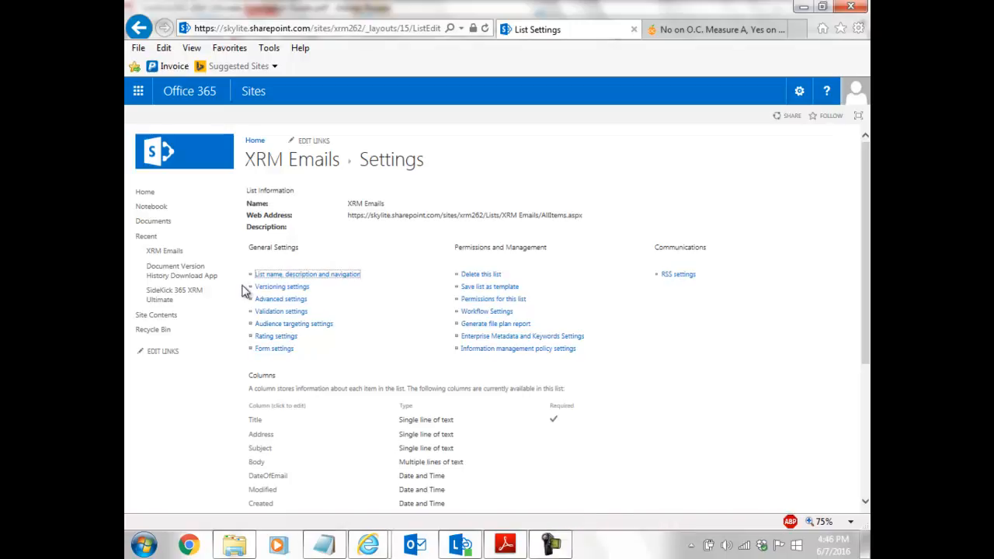
- Open the XRM Emails list to review its columns and return to the site's home page
left_click(165, 251)
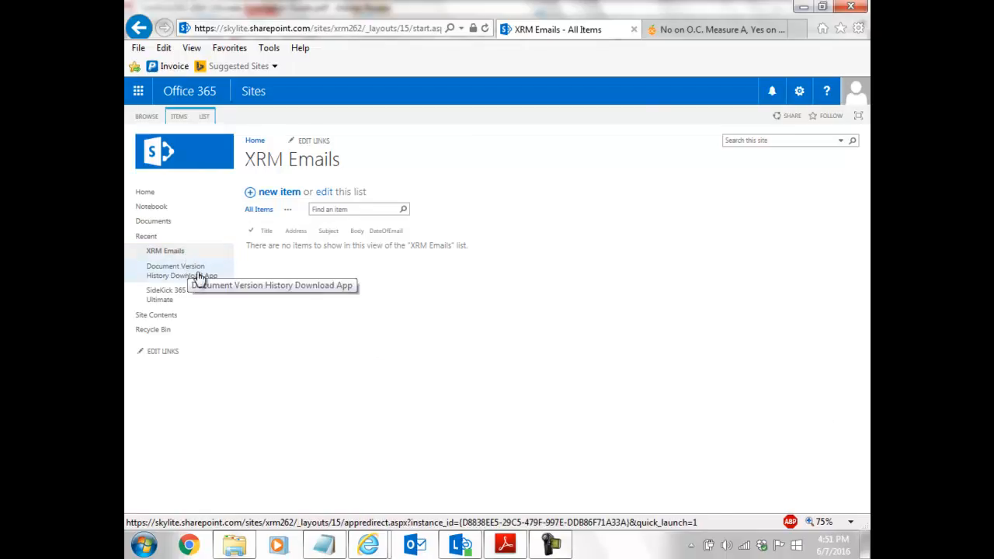
left_click(255, 142)
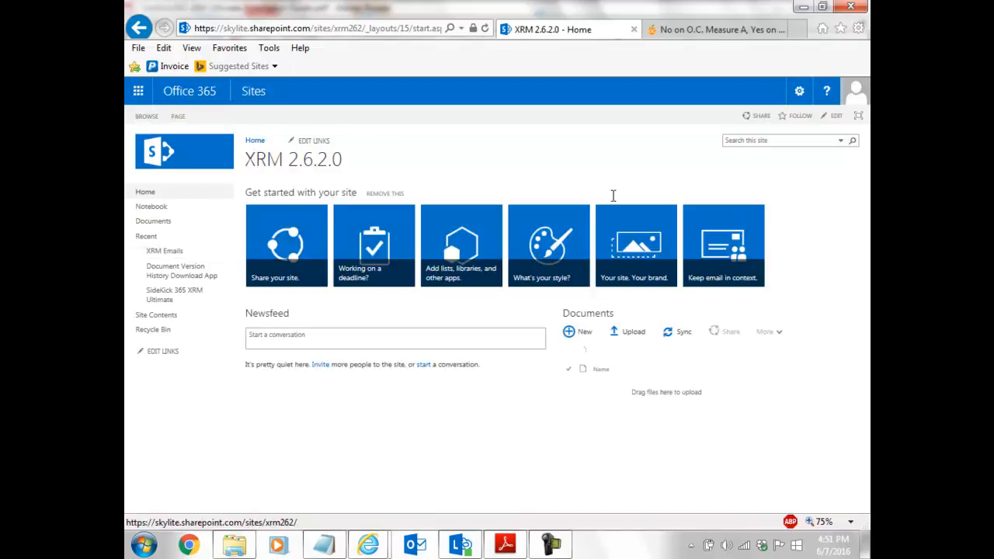
- Open the site's Solution Gallery from the site settings
left_click(800, 94)
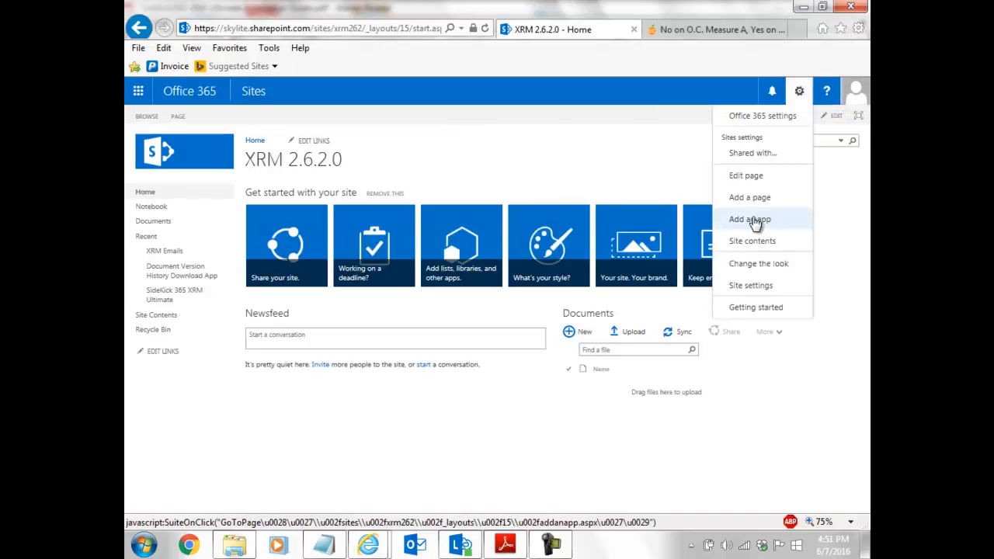
left_click(752, 286)
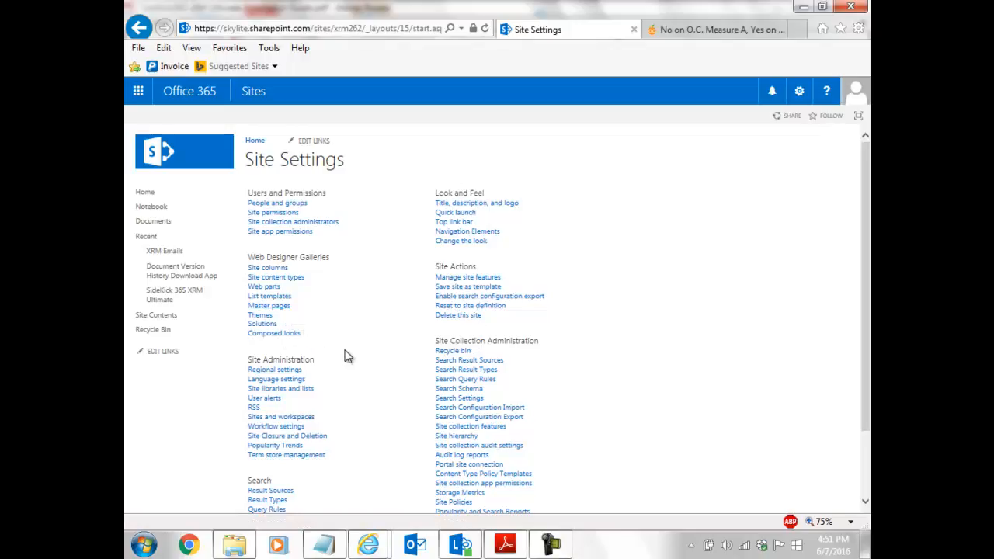
scroll(347, 356, "down", 2)
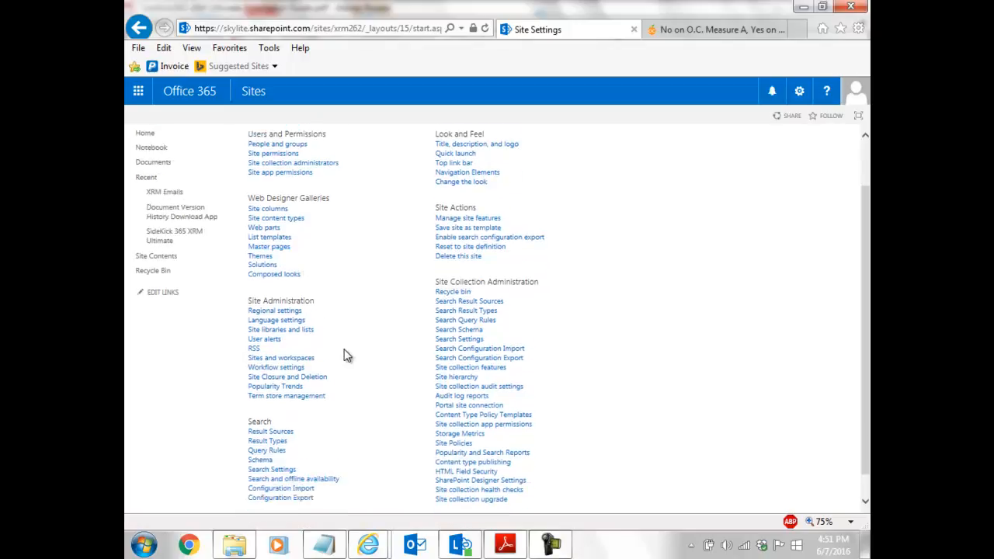
scroll(347, 356, "up", 1)
left_click(262, 267)
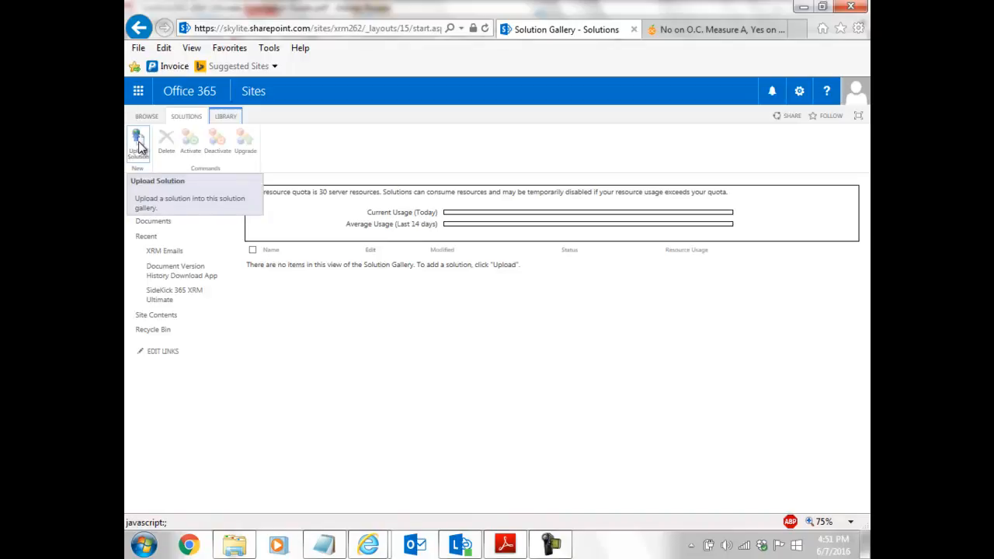
- Upload Send Email.wsp from the 2-6-2 version's Send Email folder to the Solution Gallery and activate the solution
left_click(137, 144)
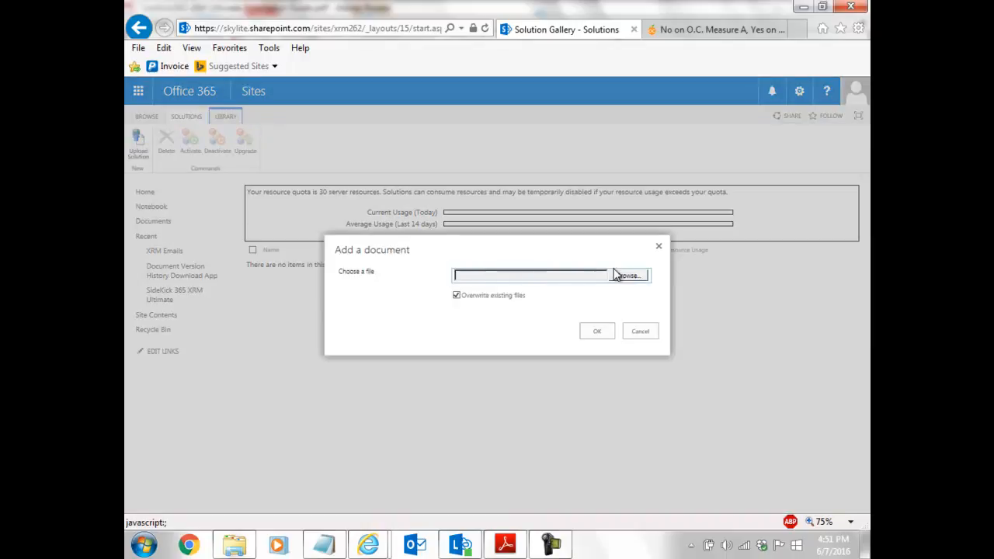
left_click(619, 277)
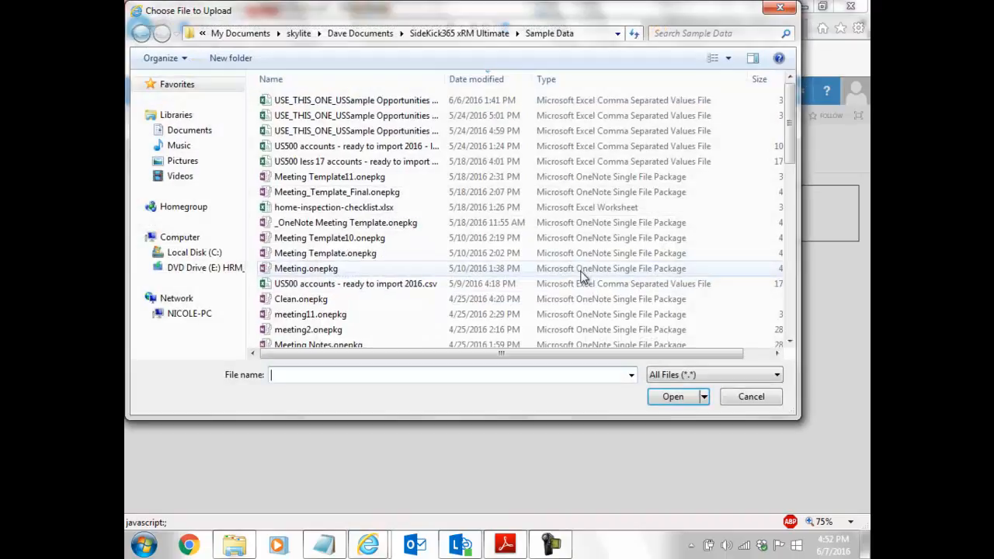
left_click(466, 35)
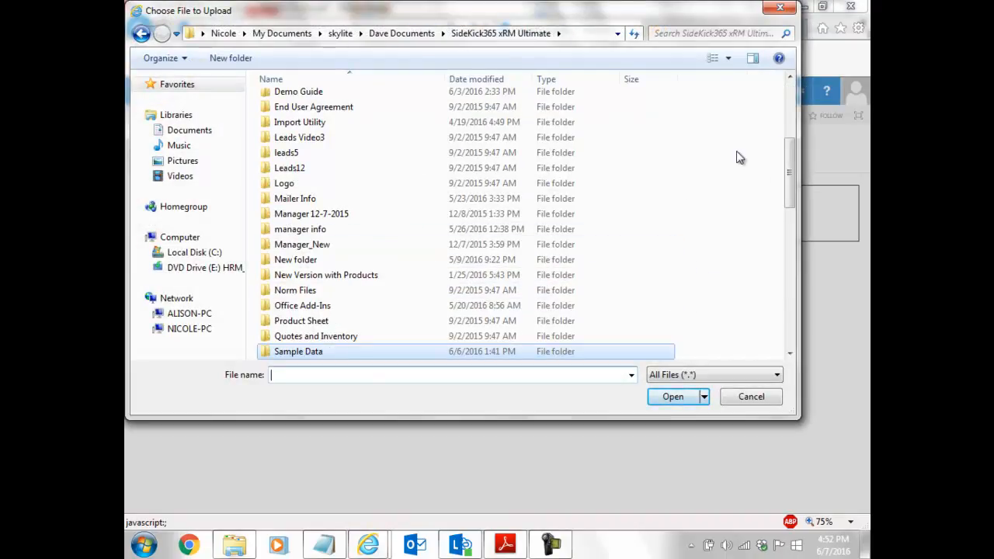
left_click(790, 77)
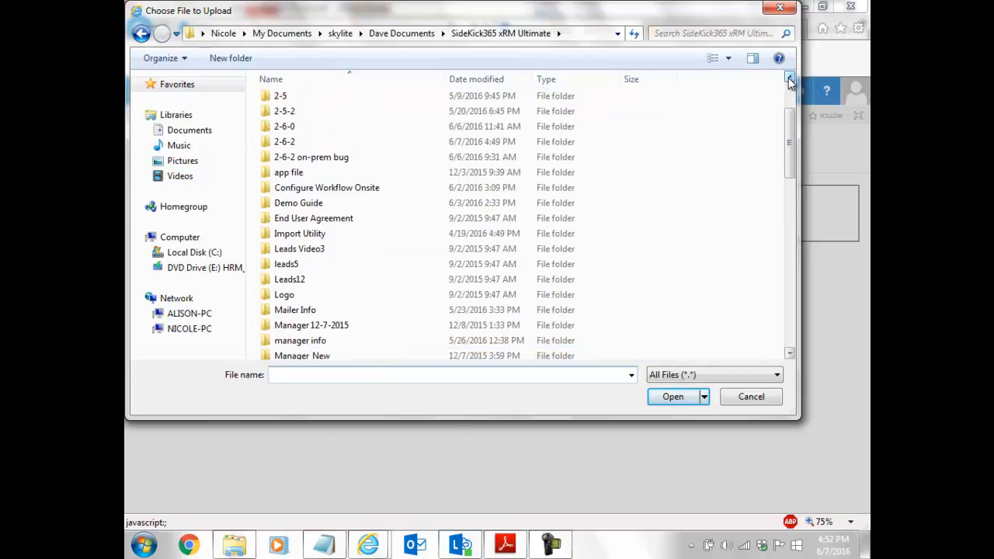
double_click(295, 143)
double_click(300, 103)
left_click(303, 101)
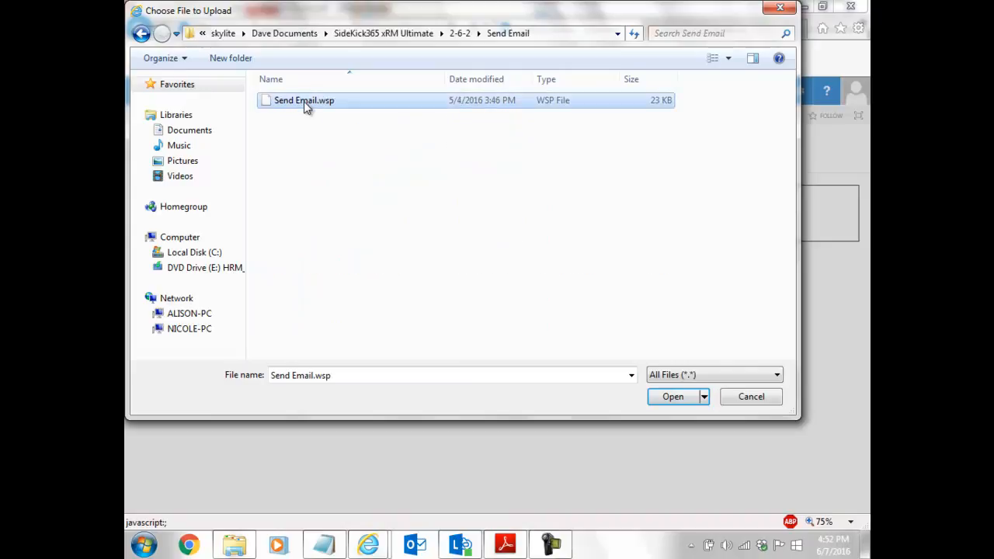
left_click(671, 398)
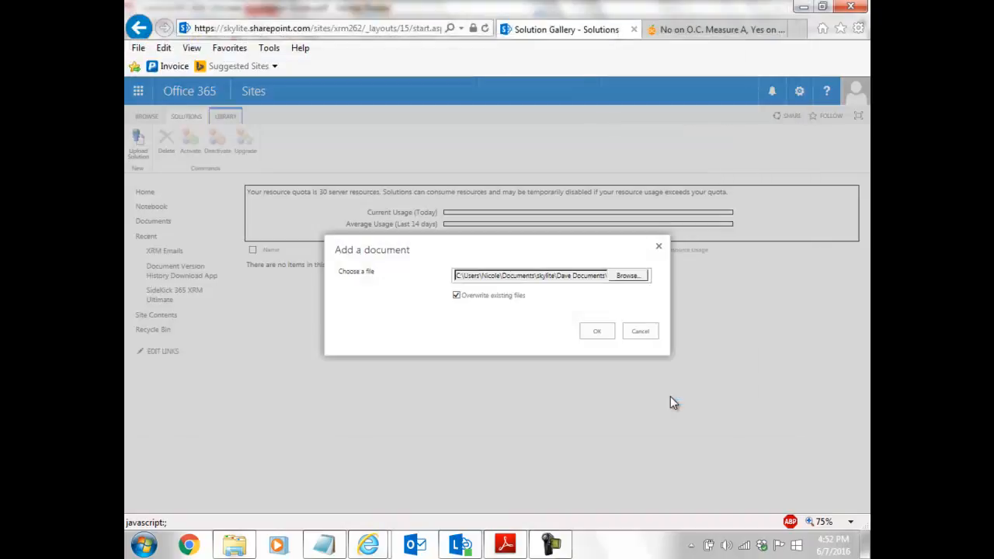
left_click(589, 333)
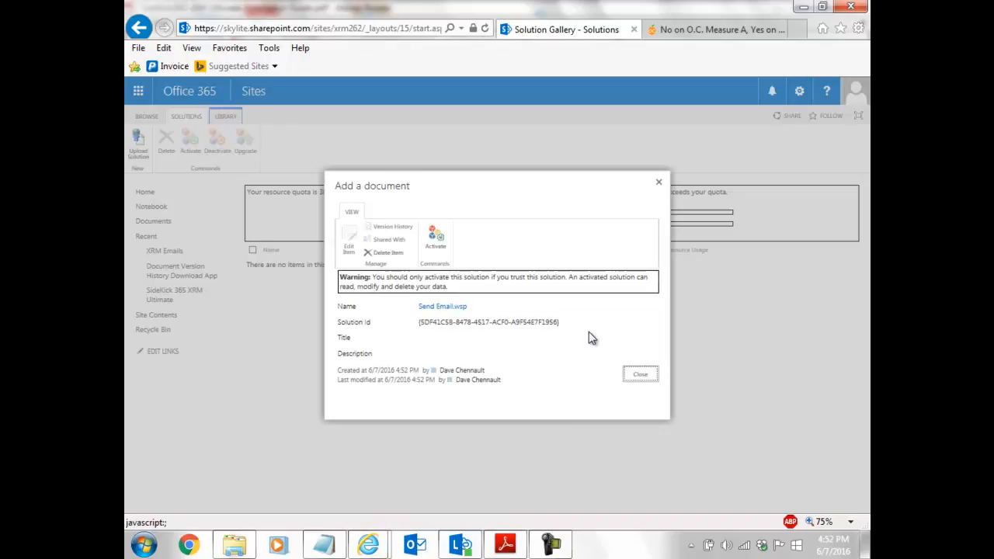
left_click(437, 244)
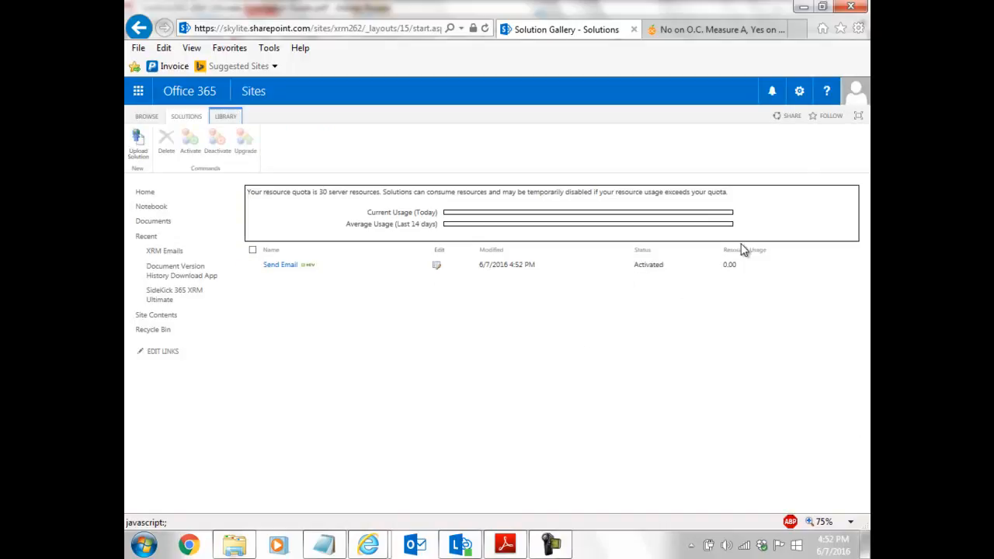
- Activate the site feature Workflow template "Send Email" from web template "Dev" and check its status in the feature list
left_click(800, 95)
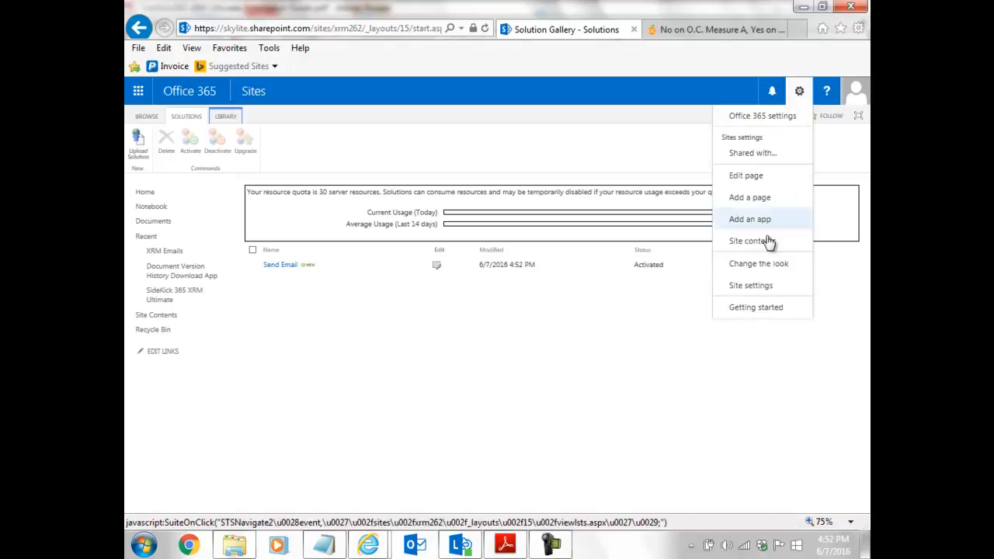
left_click(752, 286)
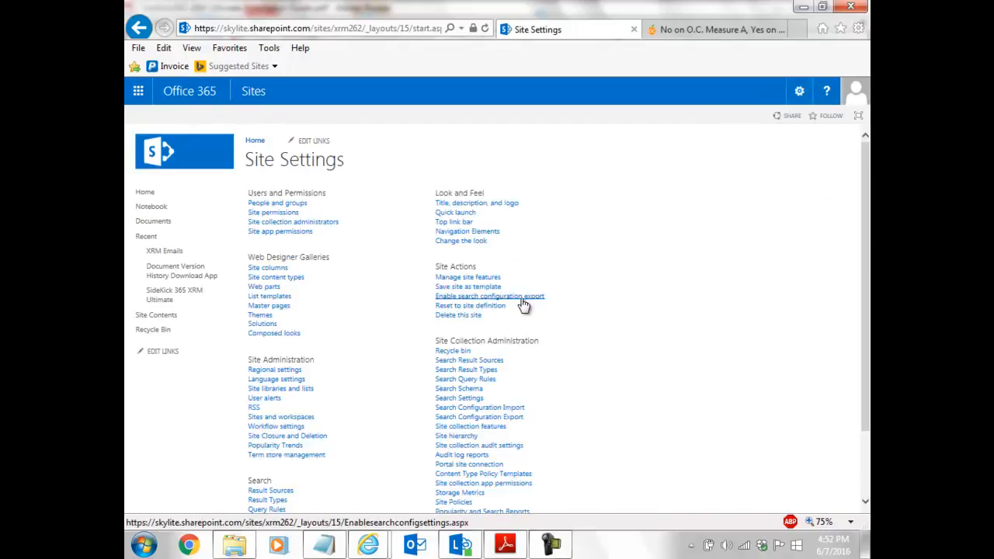
left_click(478, 280)
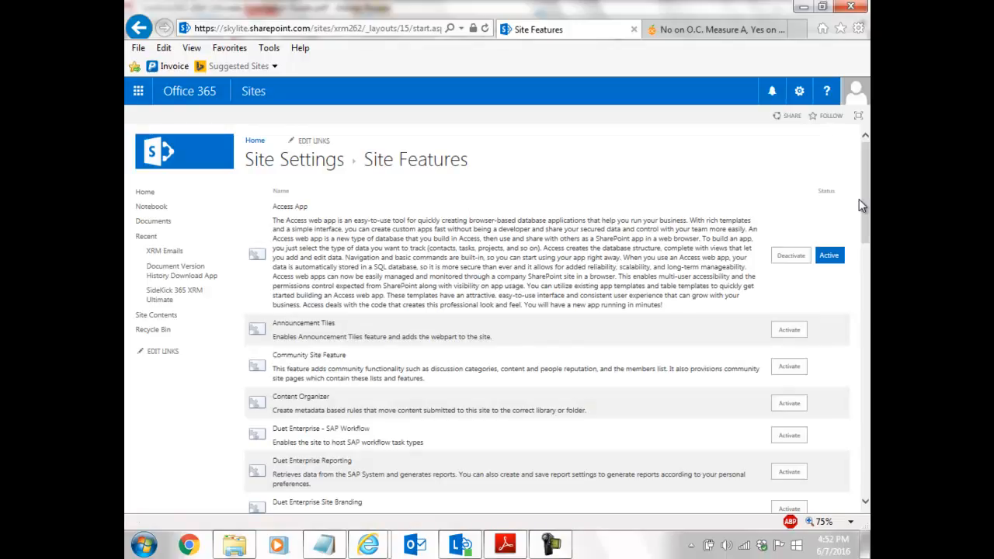
left_click_drag(867, 211, 869, 470)
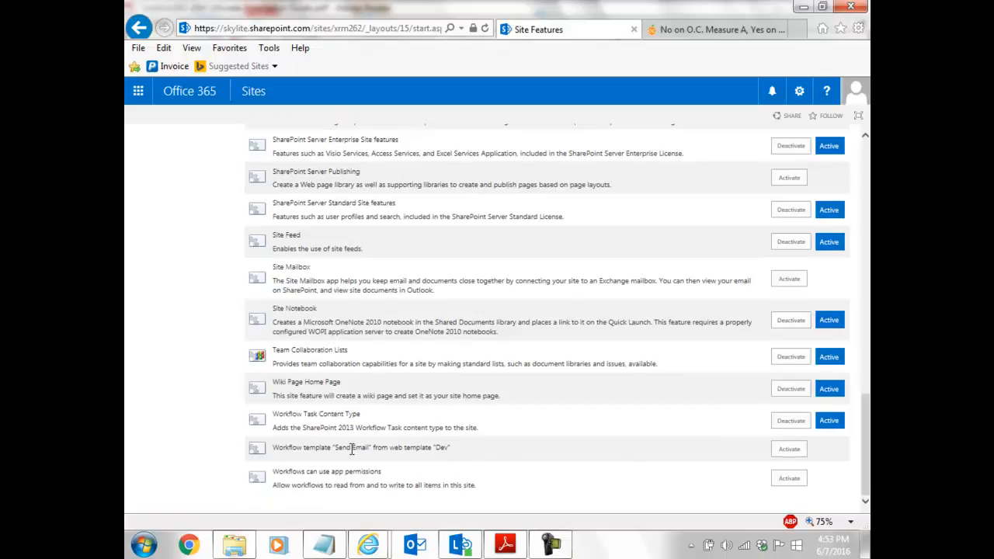
left_click(789, 450)
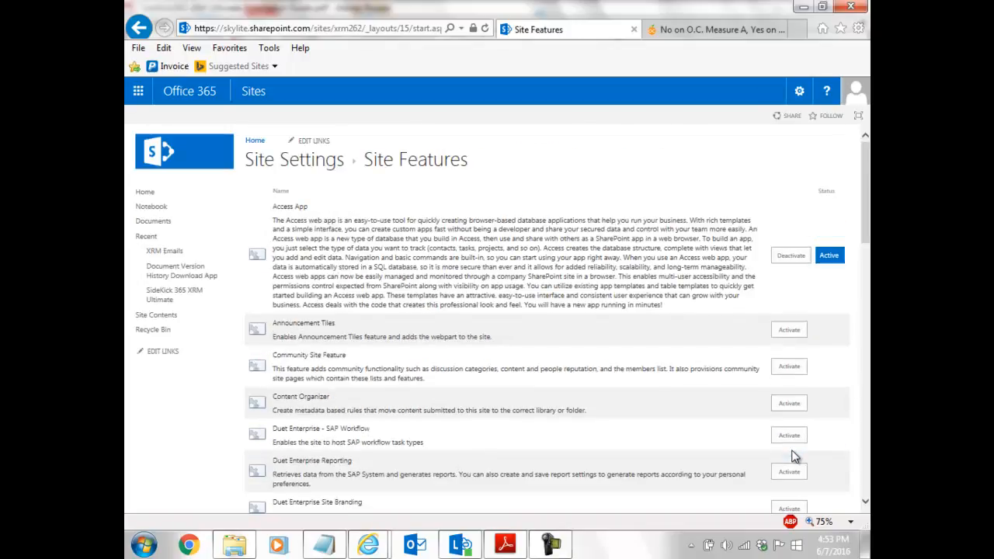
left_click_drag(867, 241, 867, 506)
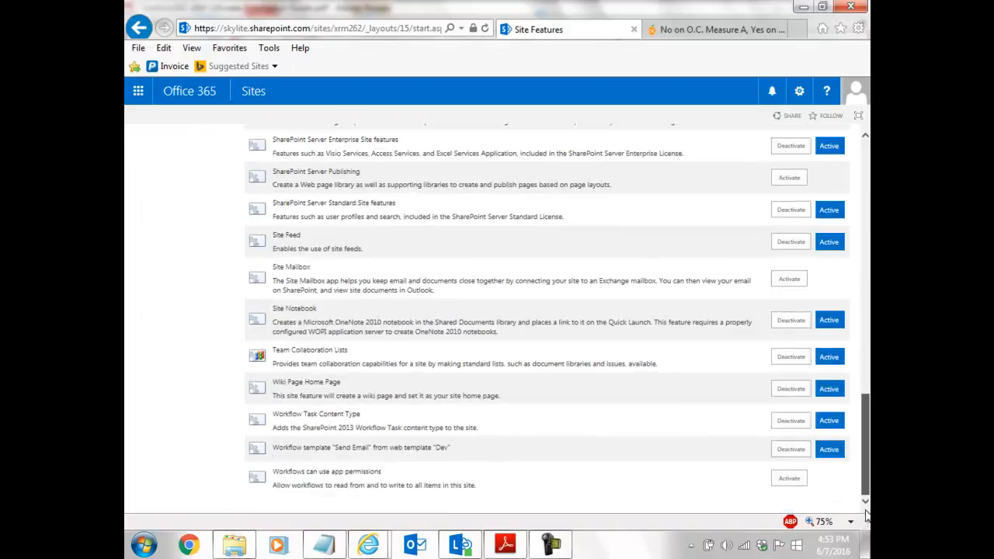
- Open the workflow settings of the XRM Emails list, keeping the workflow association type at This List
scroll(166, 261, "up", 5)
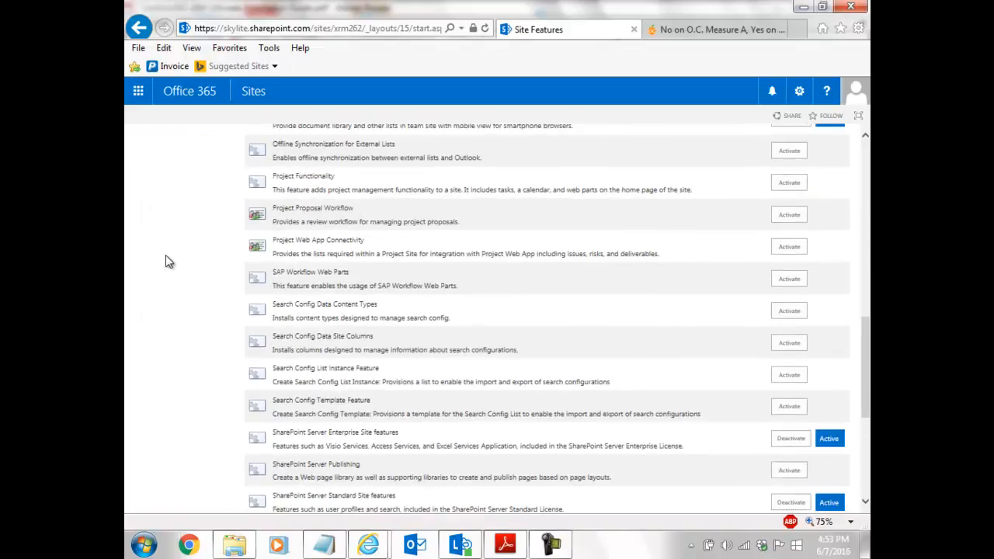
scroll(165, 254, "up", 10)
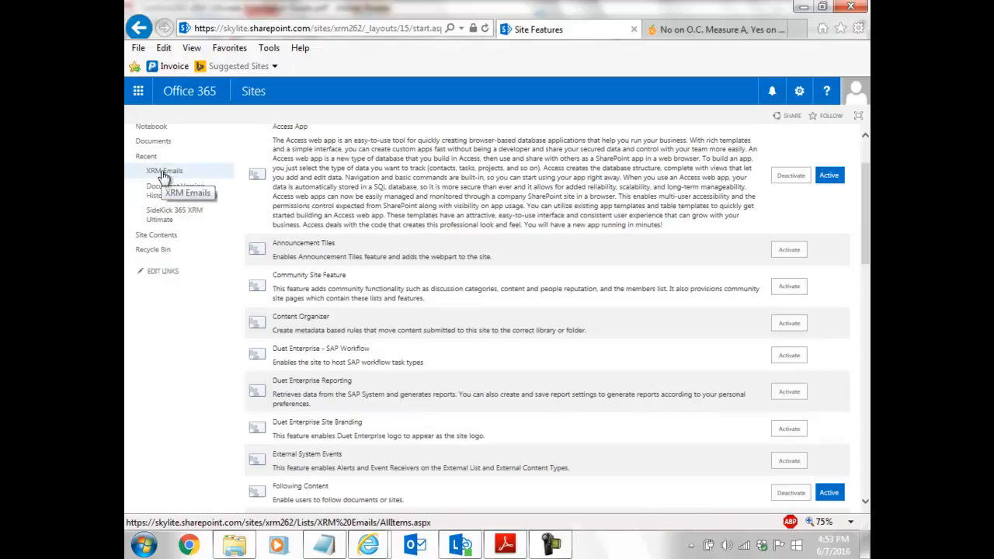
left_click(164, 171)
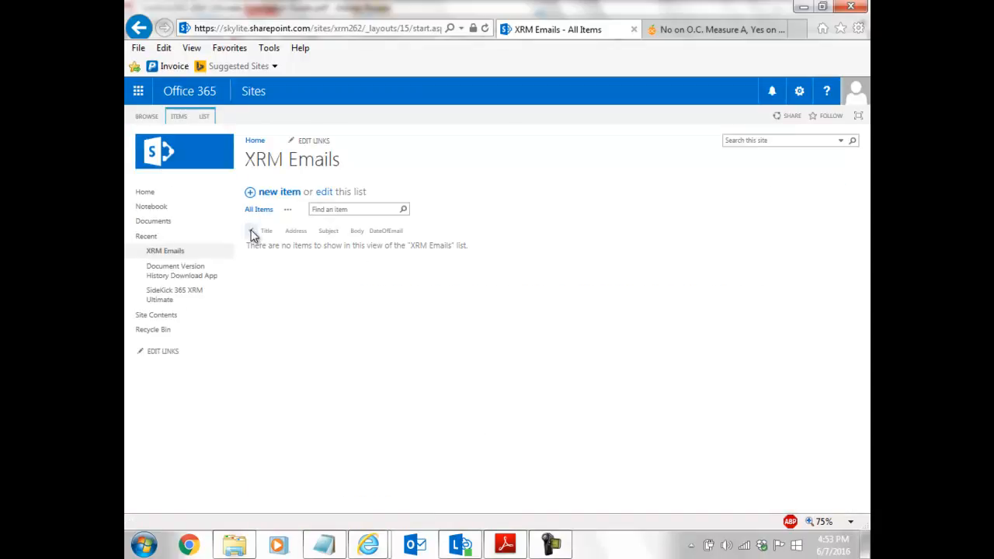
left_click(205, 118)
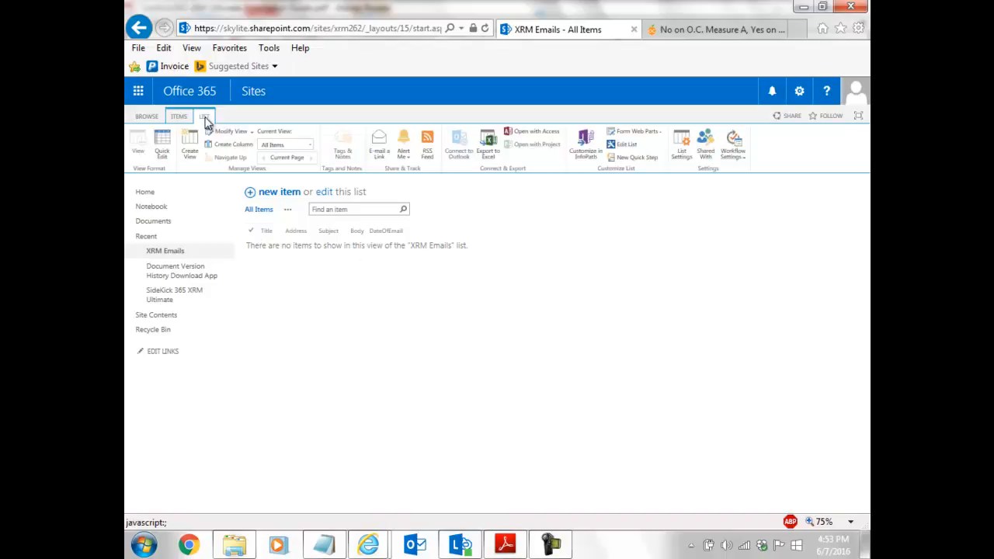
left_click(681, 143)
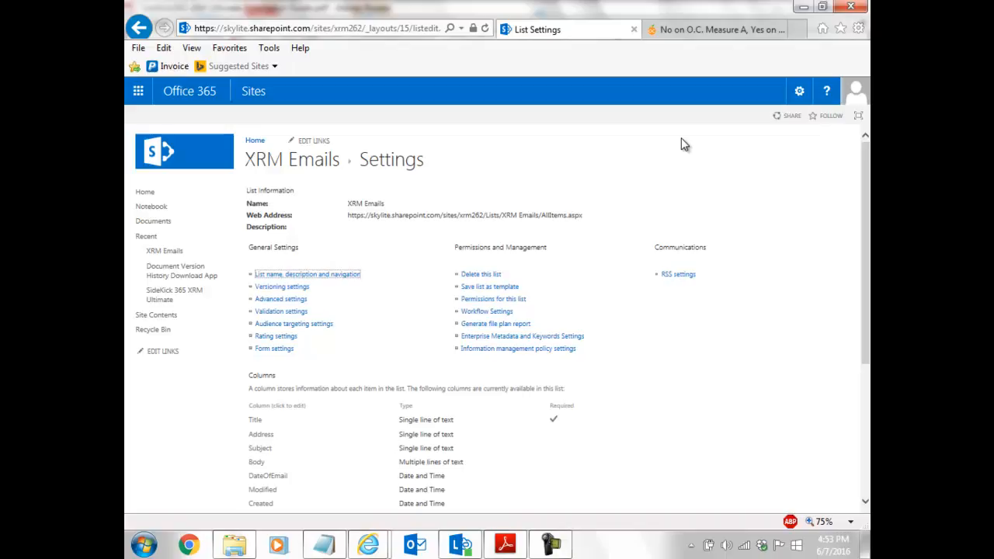
left_click(487, 313)
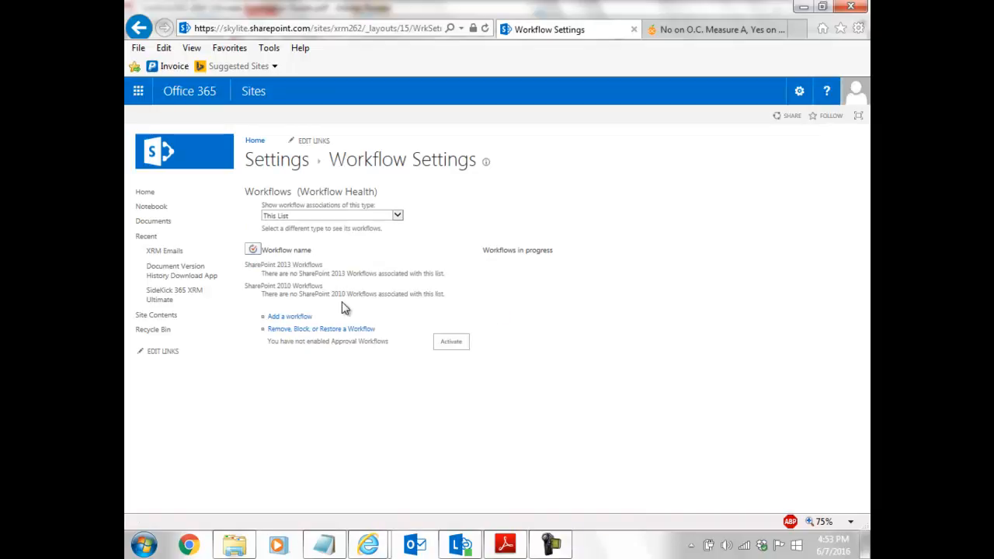
left_click(396, 218)
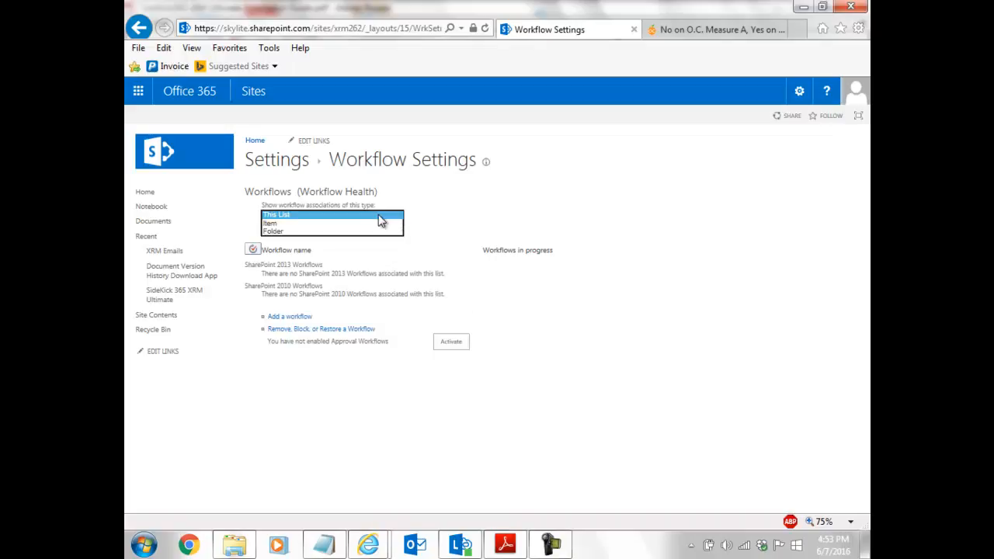
left_click(380, 216)
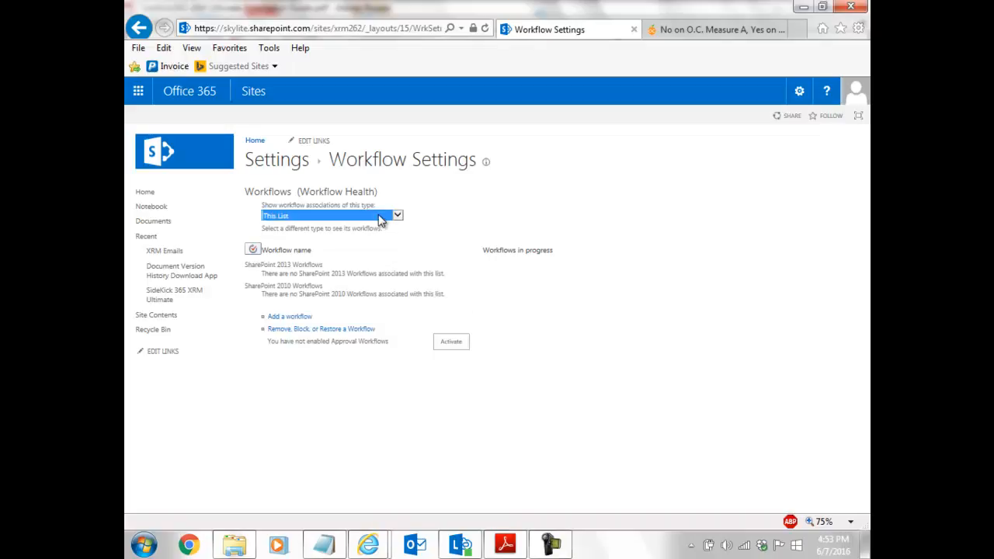
- Start adding a workflow to the XRM Emails list with the Send Email template and name it "Send EMail"
left_click(298, 318)
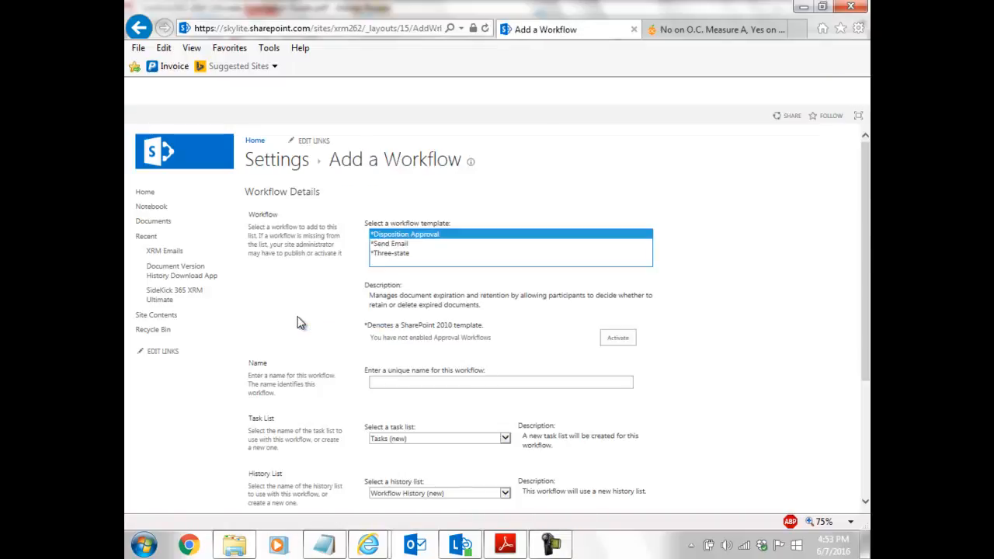
left_click(396, 244)
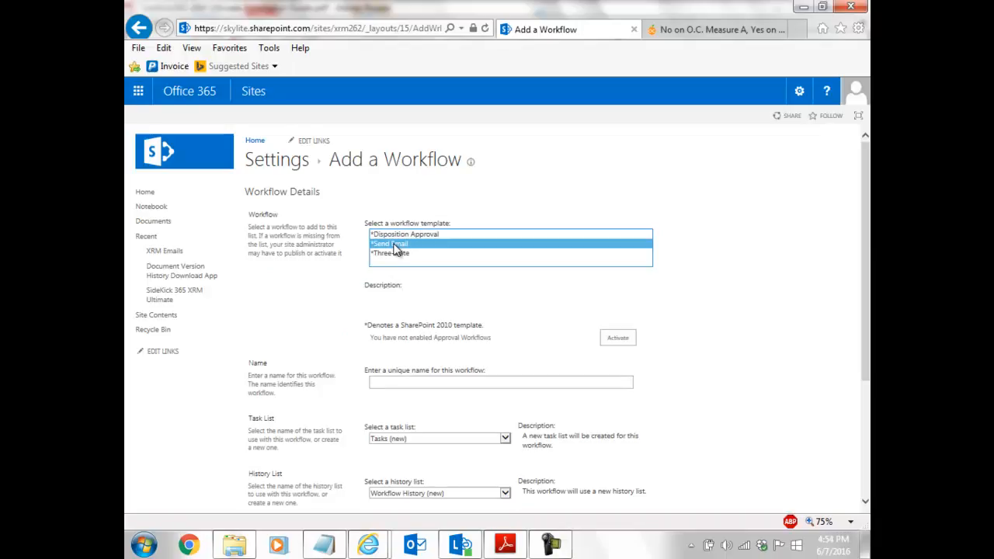
left_click(425, 382)
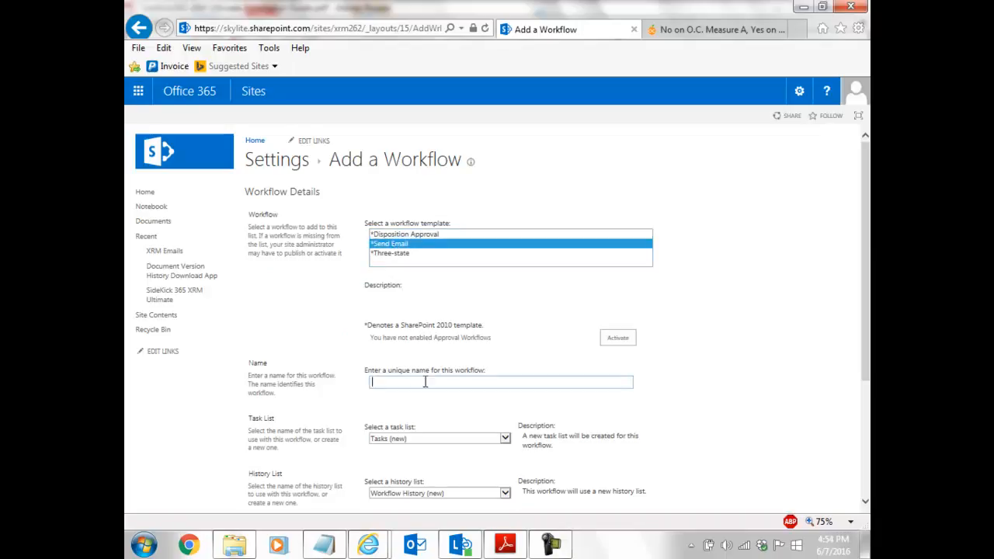
type("Send EMail")
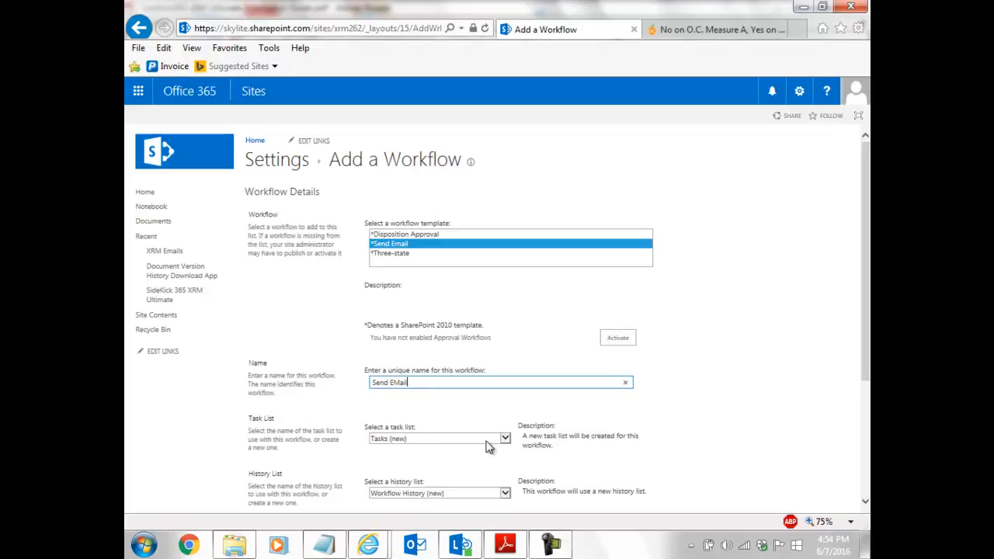
- Set the workflow to start when a new item is created, keeping the default task and history lists, and save it
scroll(491, 447, "down", 1)
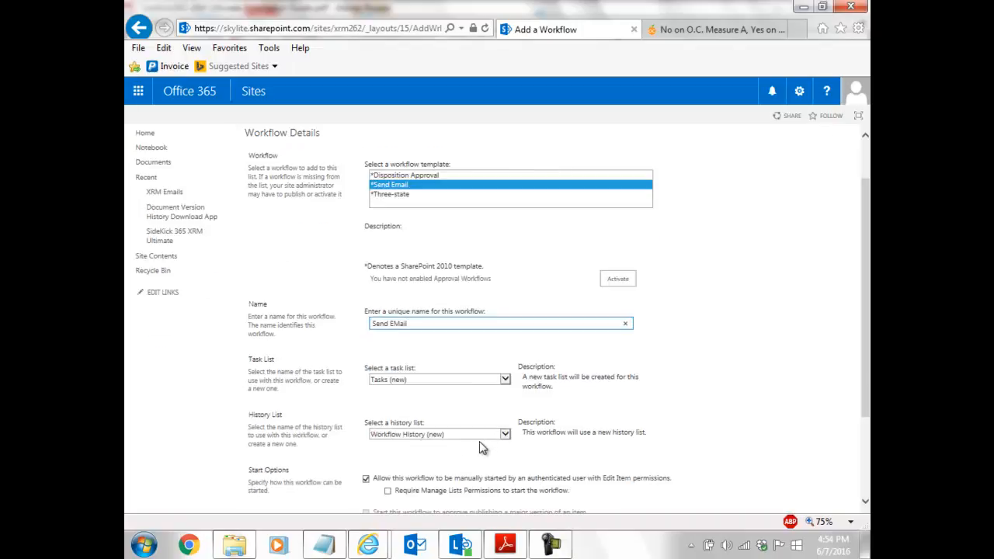
scroll(482, 449, "down", 1)
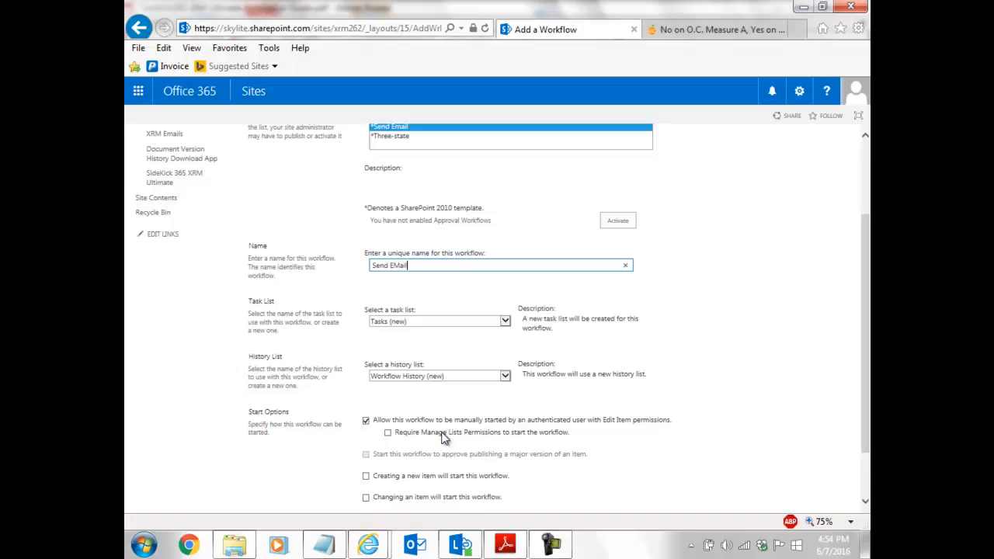
scroll(441, 437, "down", 1)
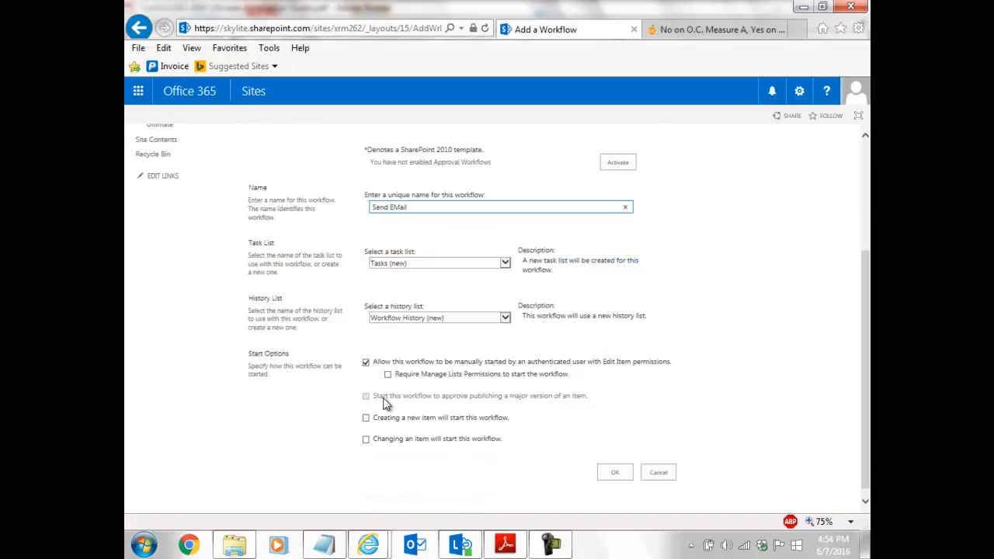
left_click(365, 418)
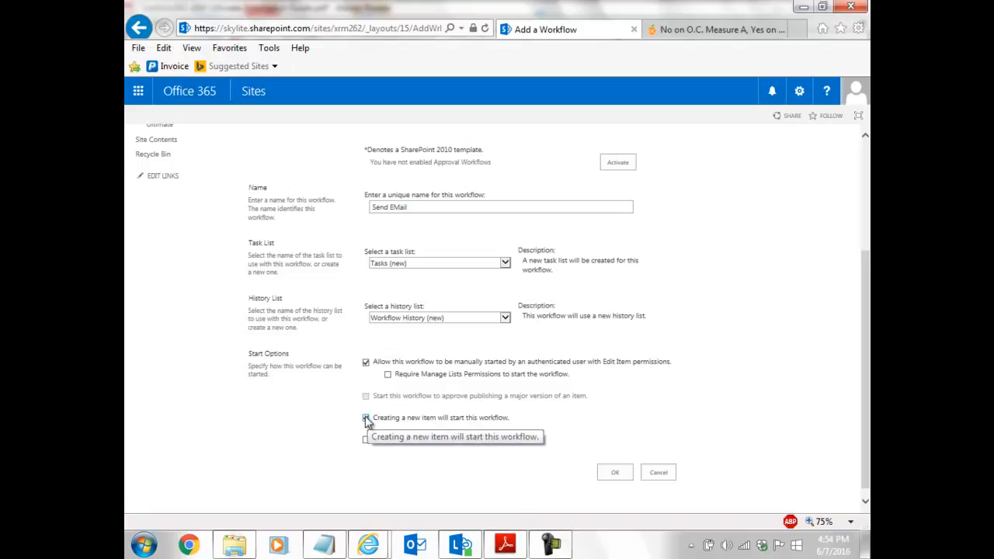
left_click(615, 476)
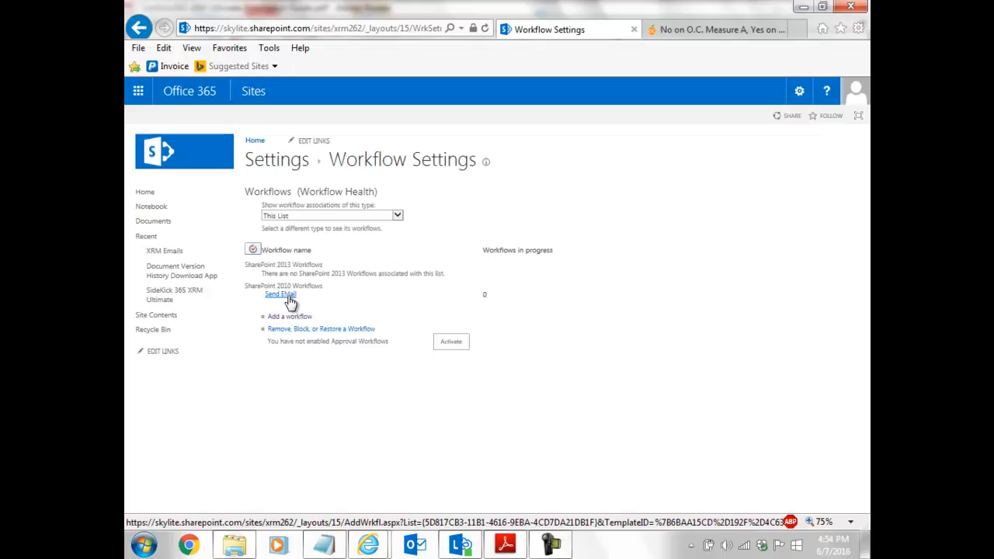
- Open SideKick 365 XRM Ultimate and examine the new campaign form, including the HTML source of its email body, without saving a campaign
left_click(169, 299)
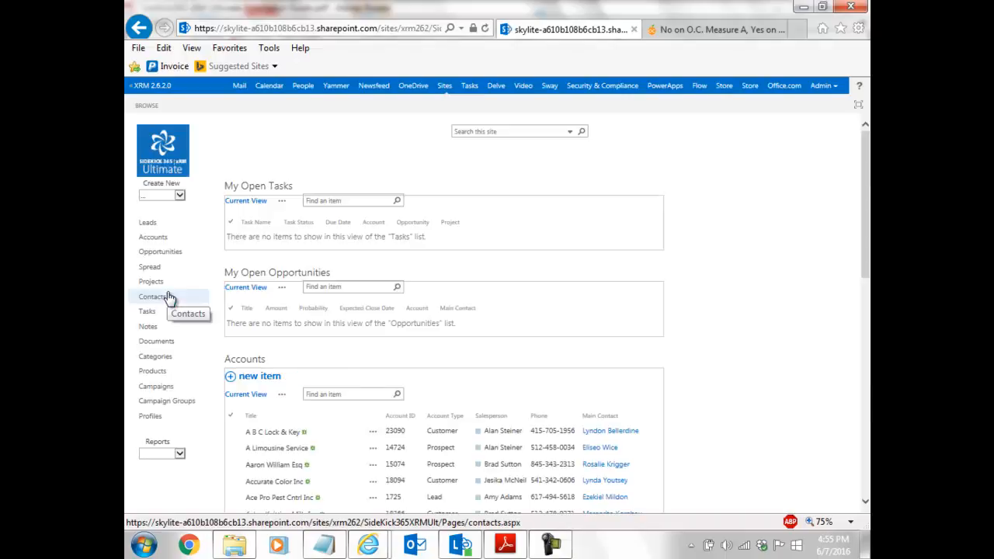
left_click(147, 391)
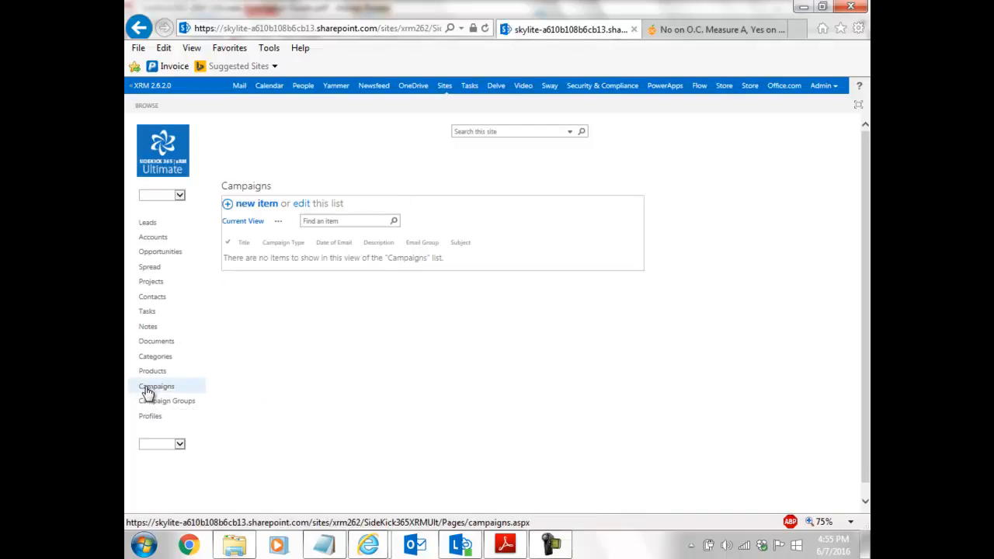
left_click(245, 208)
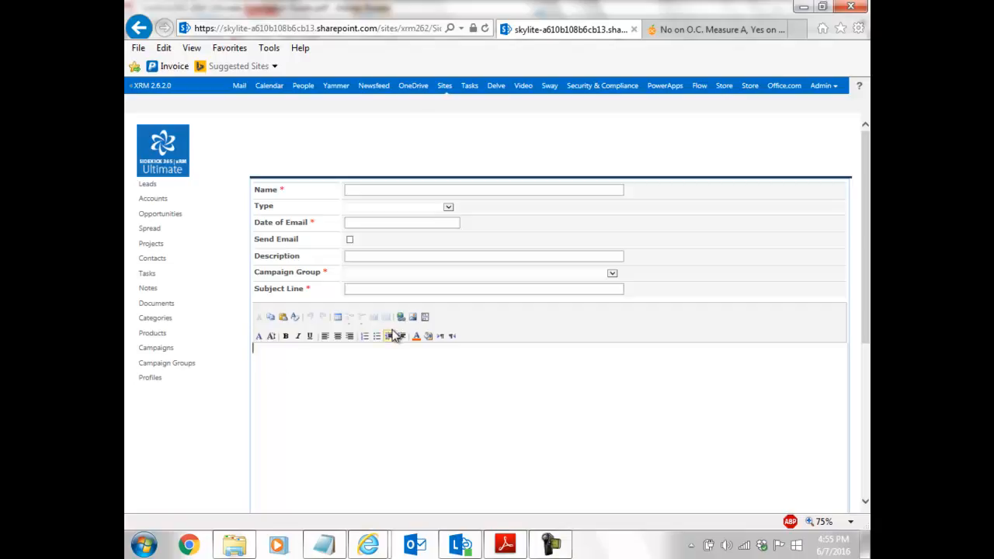
left_click(424, 317)
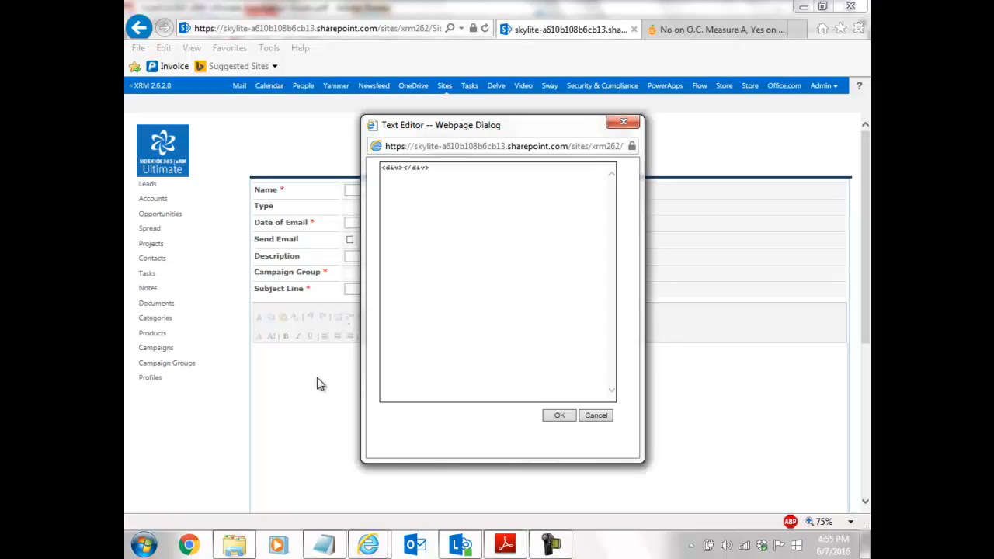
left_click(595, 419)
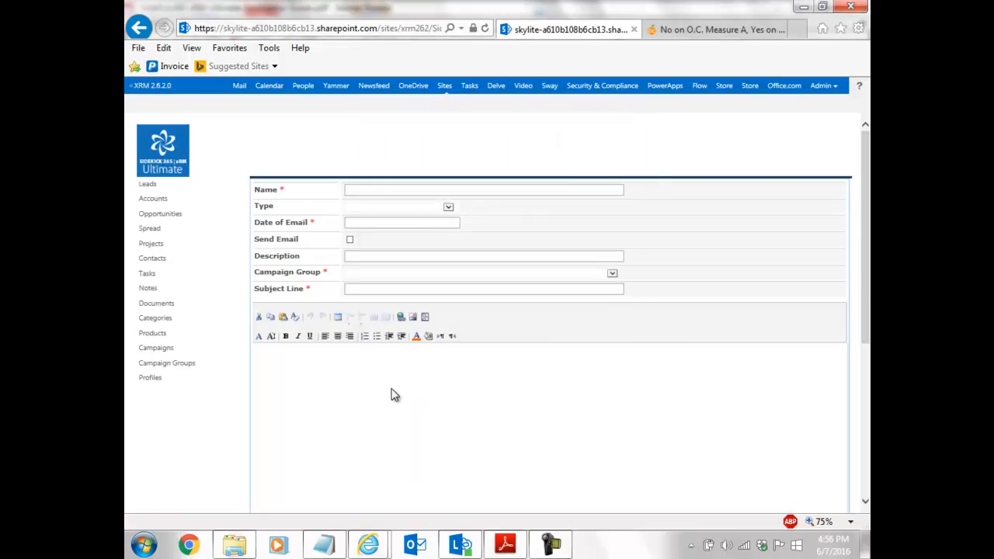
scroll(392, 396, "down", 5)
left_click(635, 461)
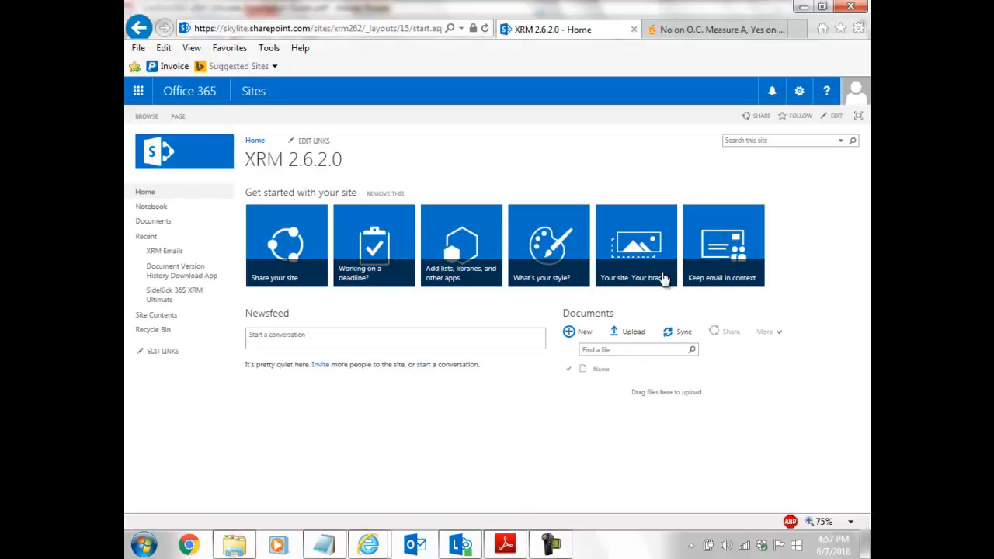
- From the XRM 2.6.2.0 site contents, start adding an app and go to the second page of available apps
left_click(800, 93)
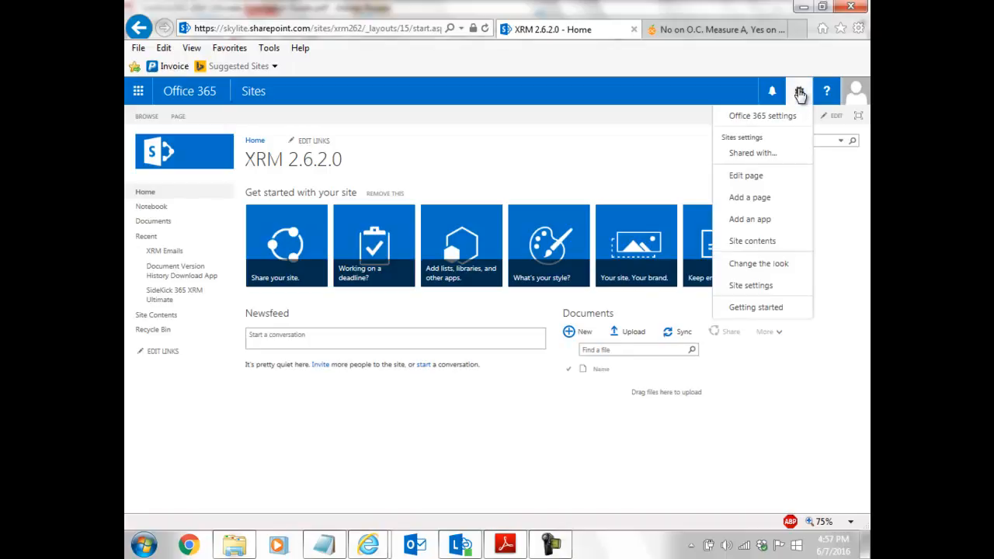
left_click(764, 244)
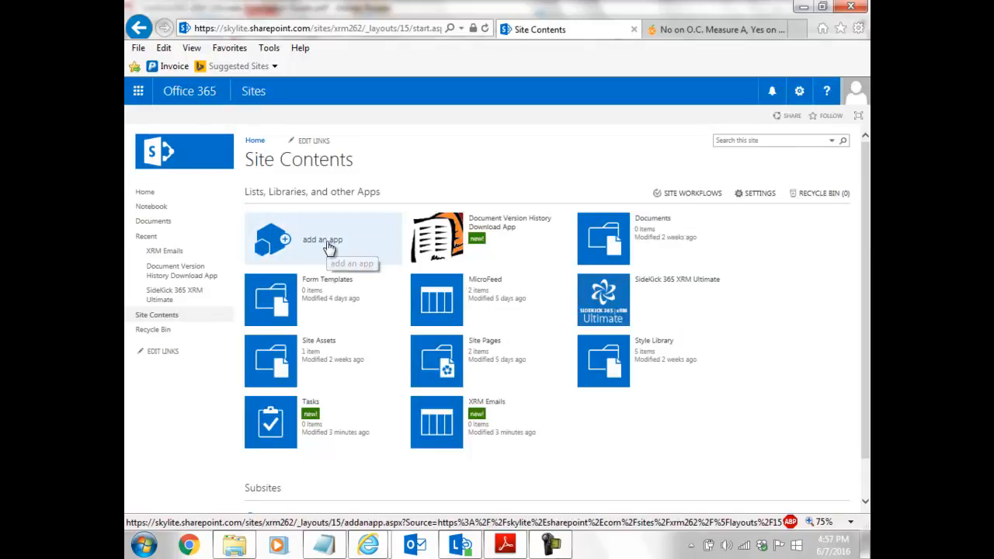
left_click(329, 247)
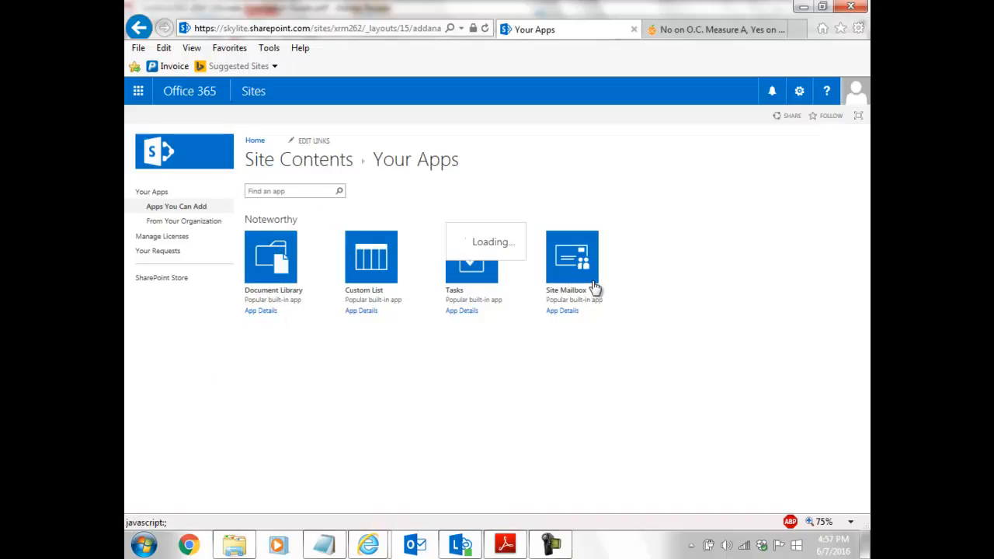
scroll(636, 315, "down", 3)
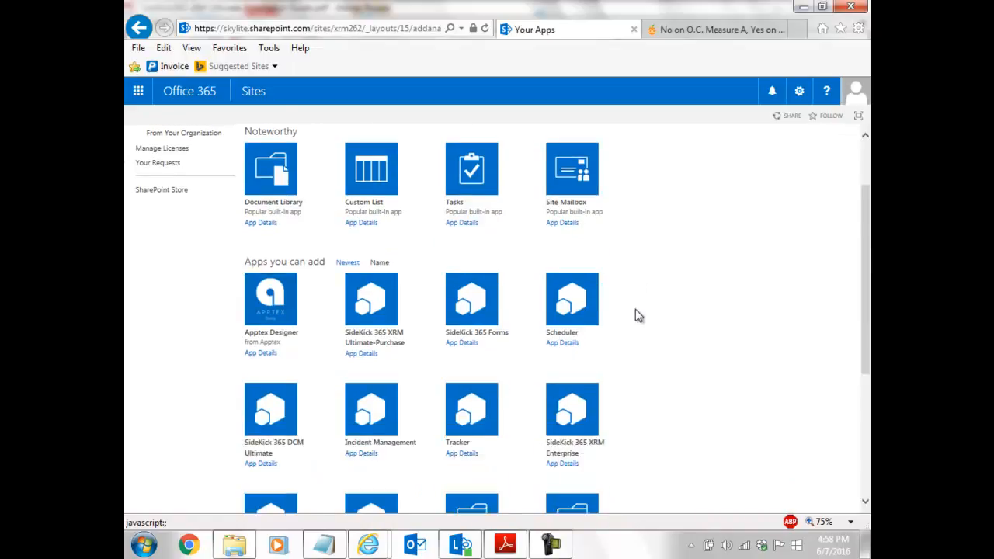
scroll(636, 316, "down", 2)
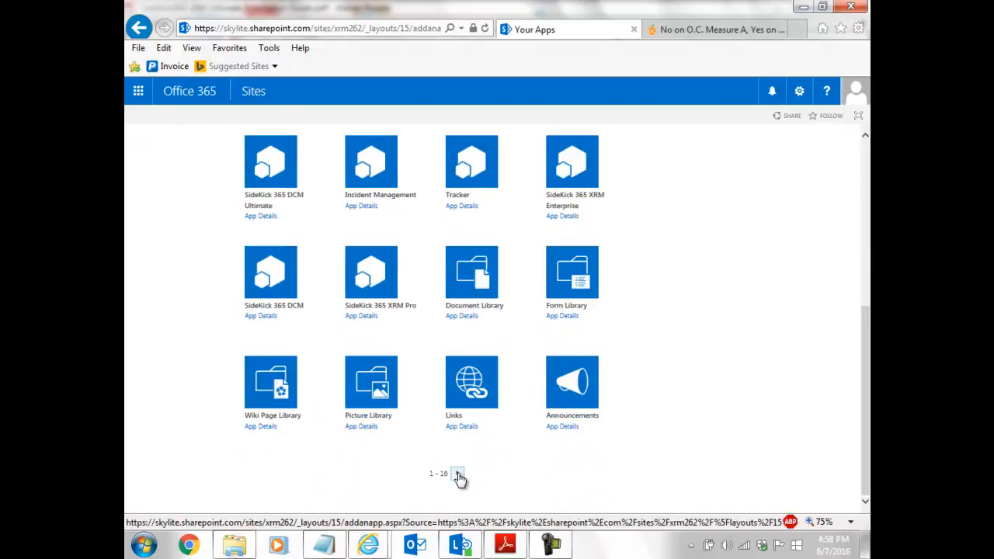
left_click(459, 476)
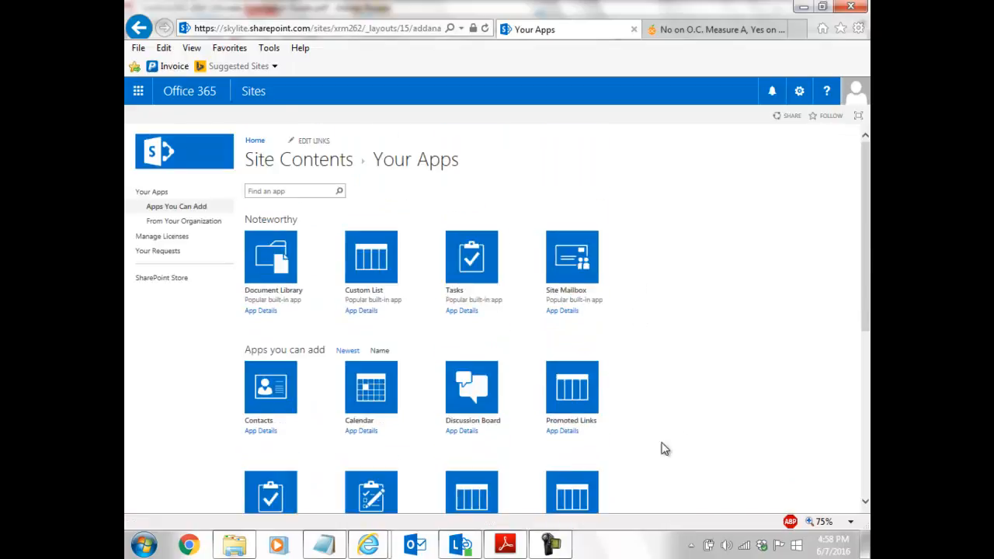
- Add a Contacts app to the site with the name "XRM Contacts"
left_click(261, 423)
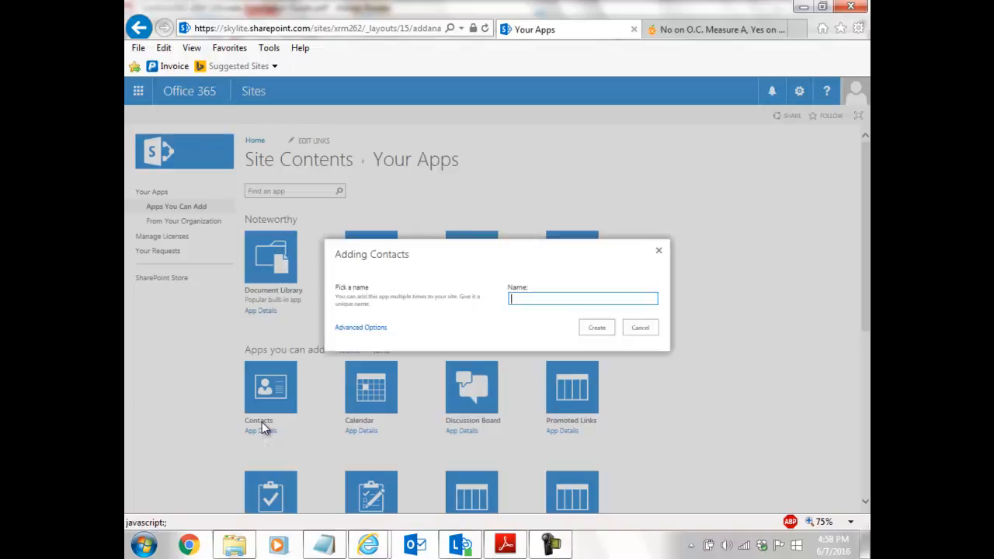
type("XRM Con")
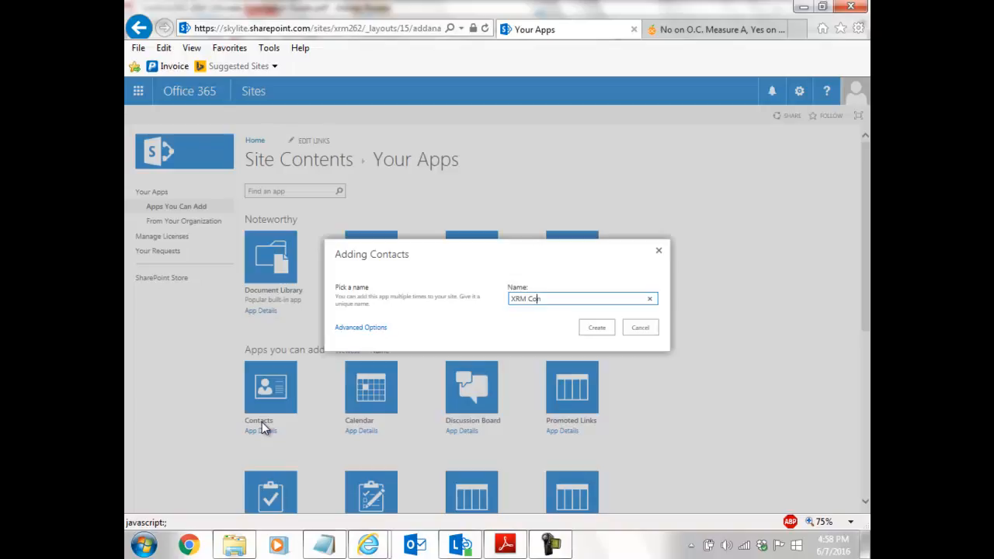
type("tacts")
left_click(596, 328)
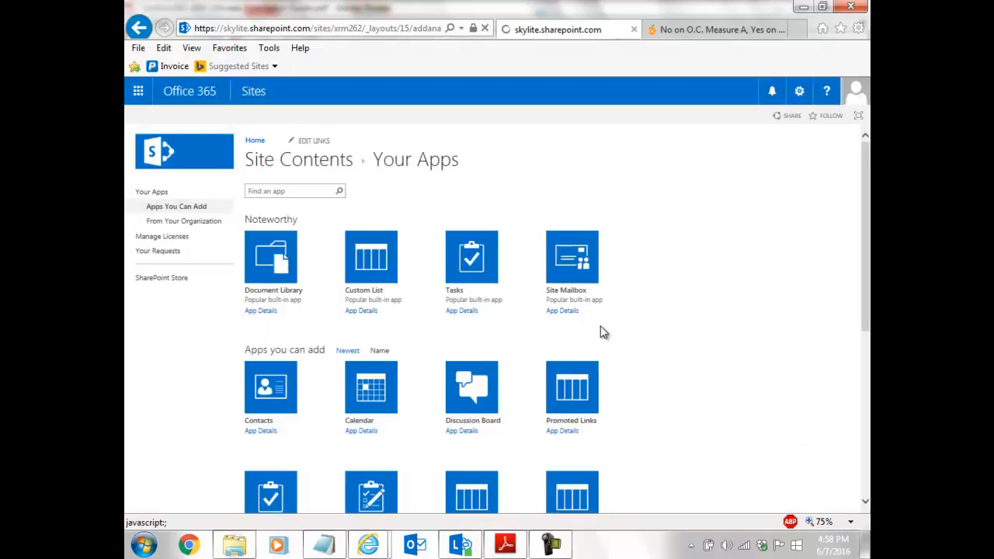
- Copy the column name AppRecordId from the XRM Contacts notes in Notepad and return to the browser's Site Contents page
left_click(331, 536)
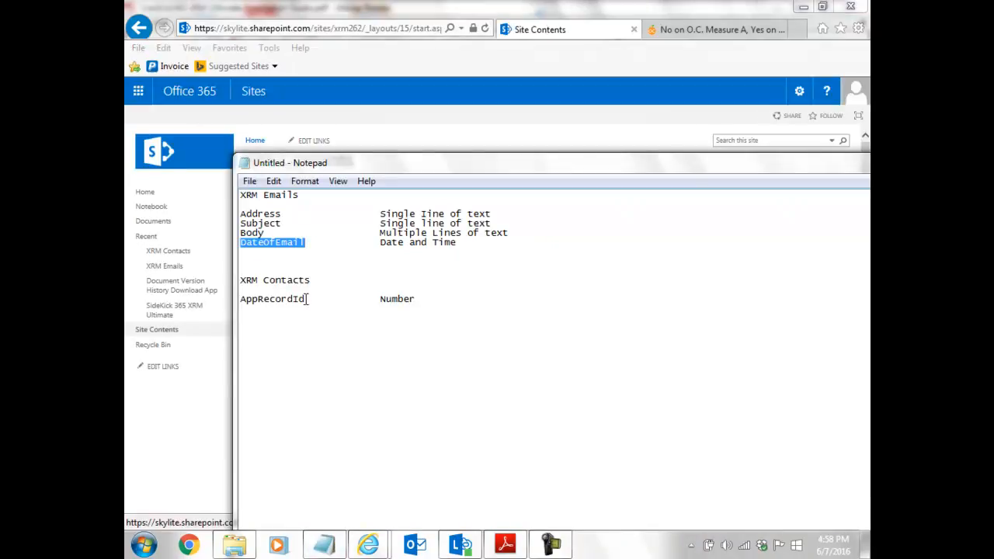
left_click_drag(306, 299, 243, 303)
key("ctrl+c")
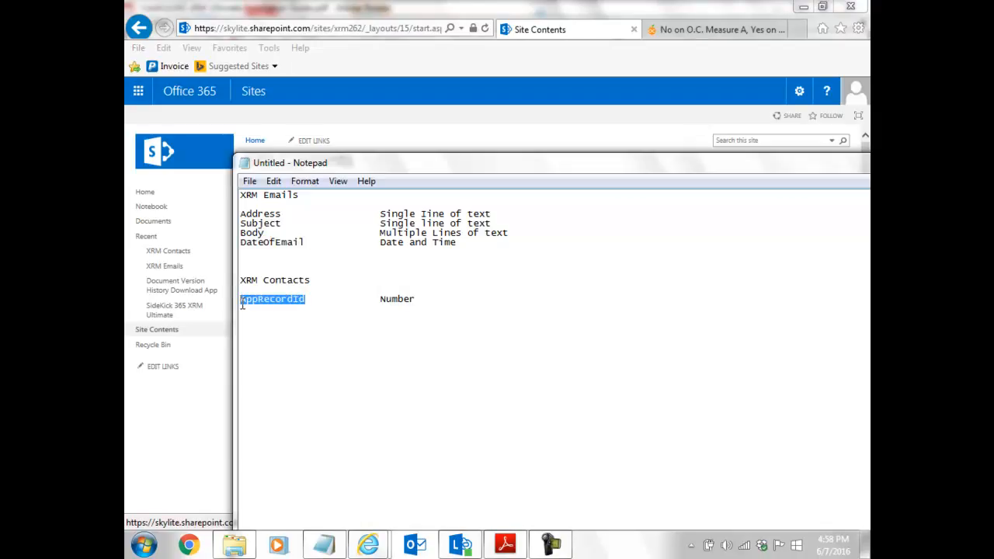
left_click(323, 96)
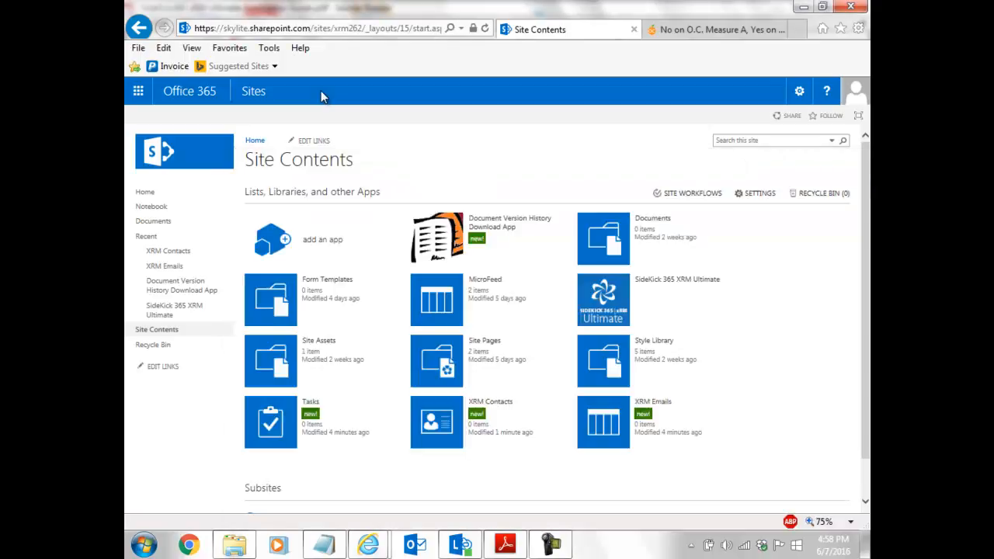
- Open the XRM Contacts list and go to its list settings
left_click(494, 403)
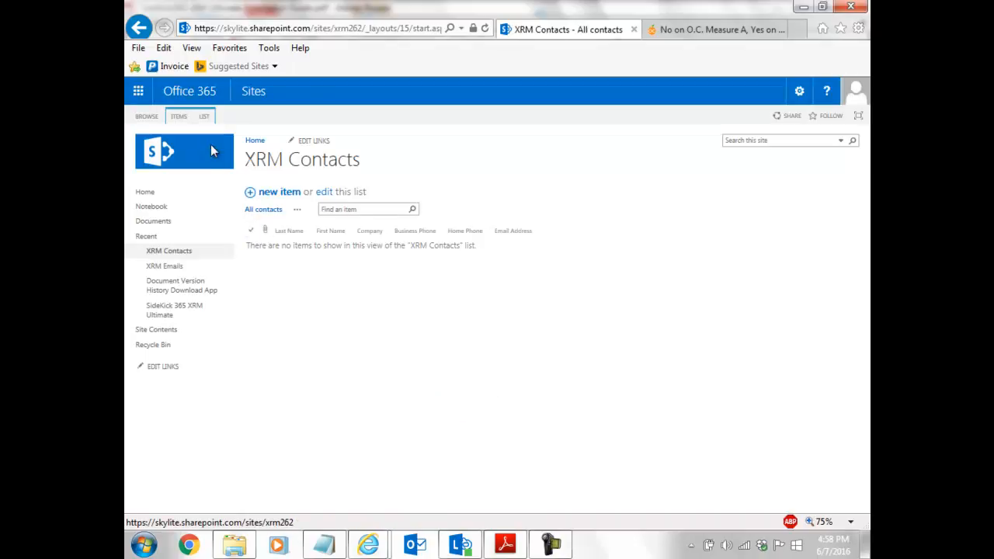
left_click(205, 117)
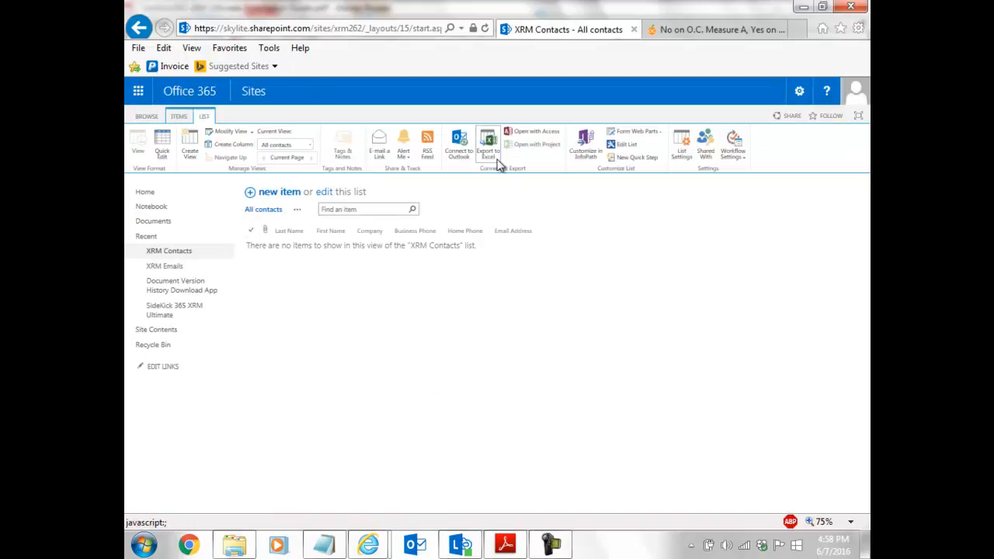
left_click(680, 145)
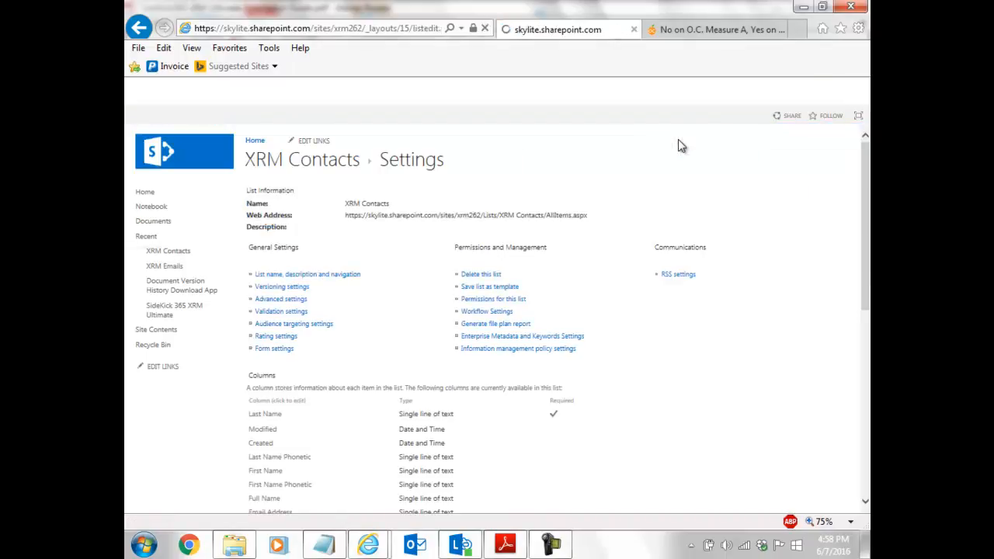
- Create a column named AppRecordId of type Number in the XRM Contacts list, keeping the other default settings
scroll(216, 427, "down", 5)
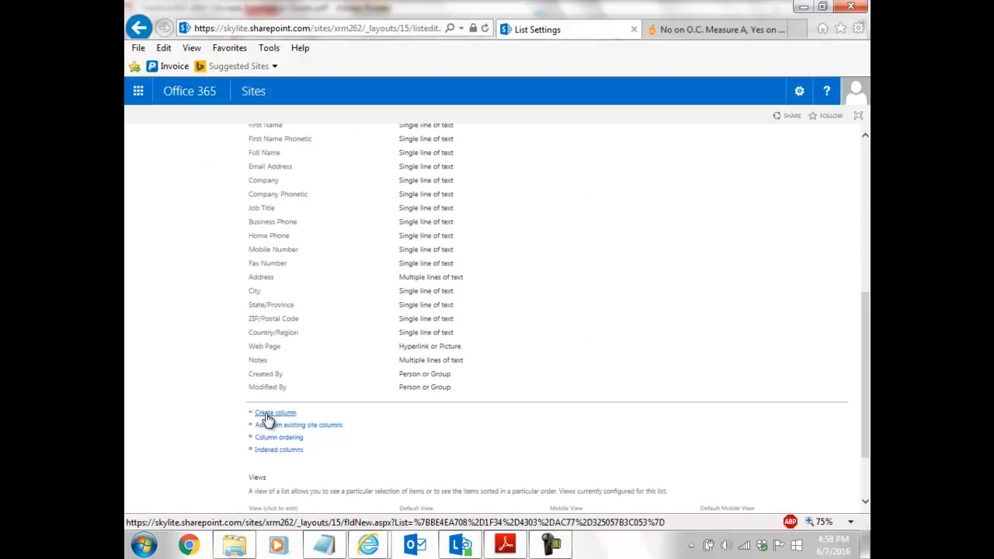
left_click(267, 418)
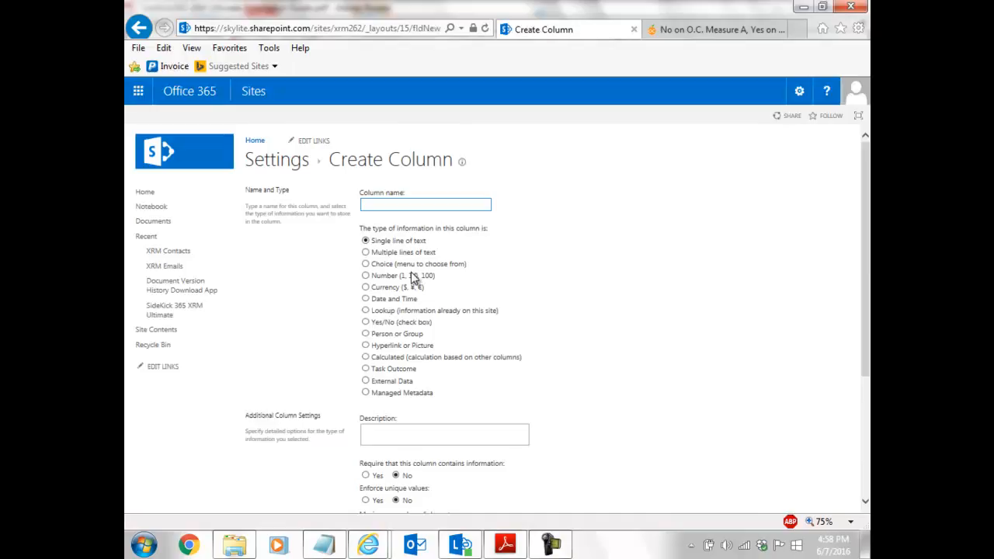
key("ctrl+v")
left_click(365, 275)
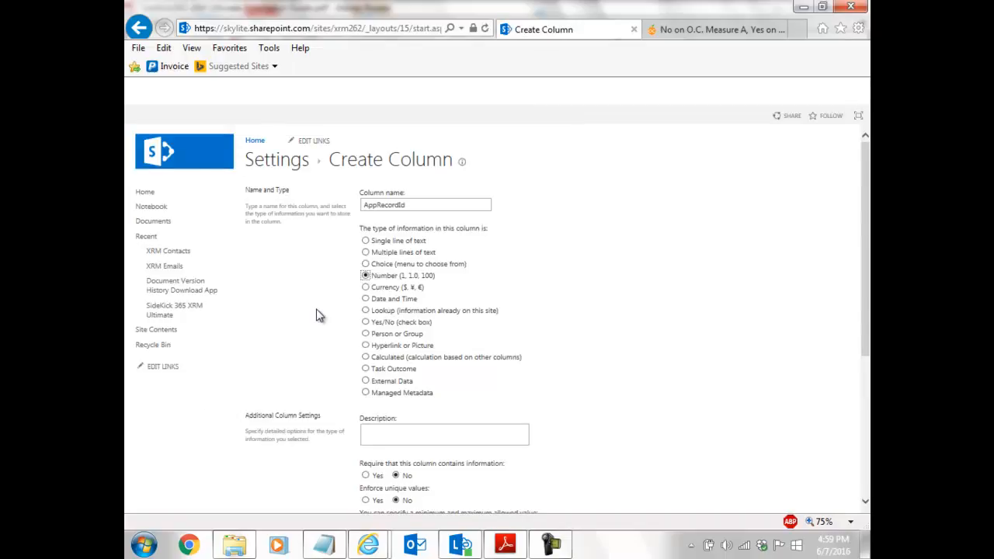
scroll(317, 316, "down", 5)
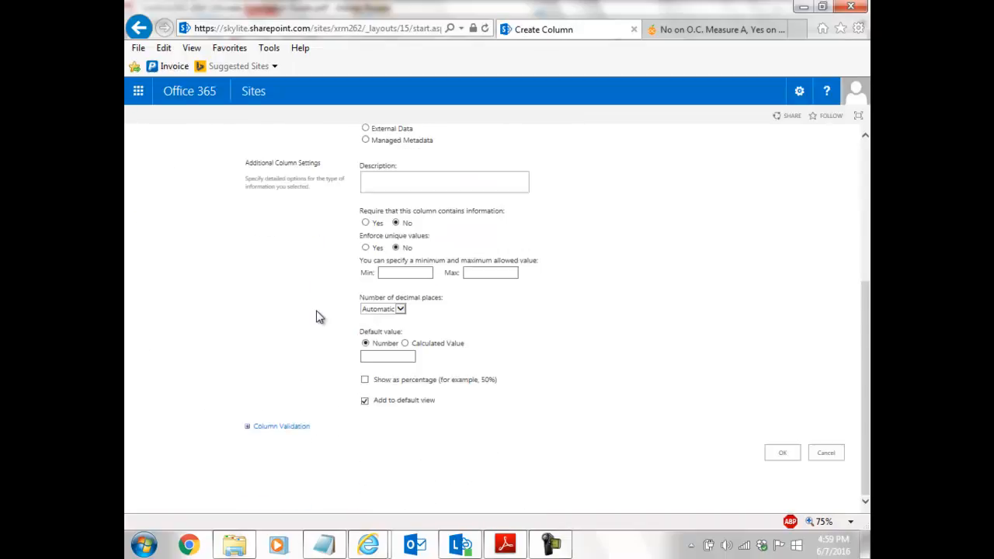
left_click(793, 456)
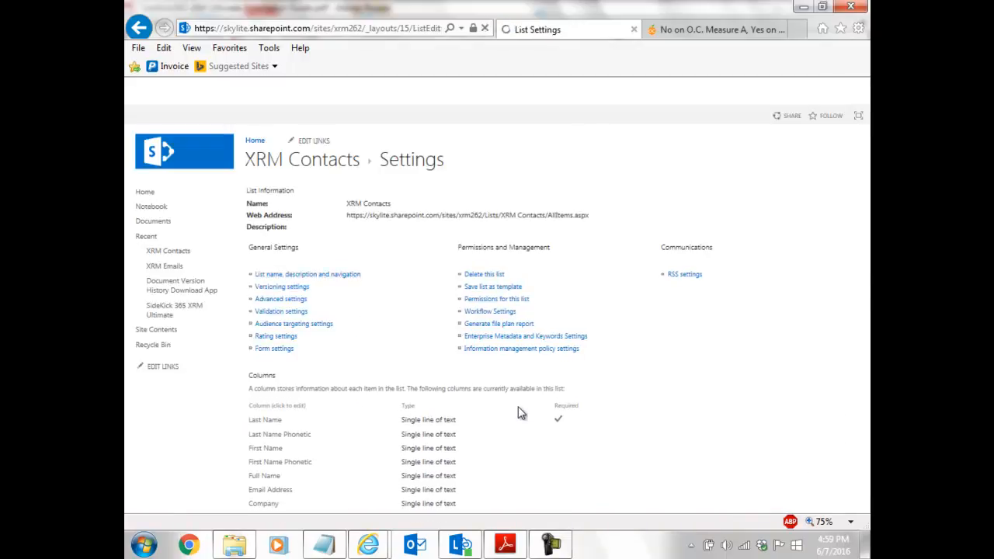
- Connect the XRM Contacts list to Outlook and approve the connection
left_click(166, 254)
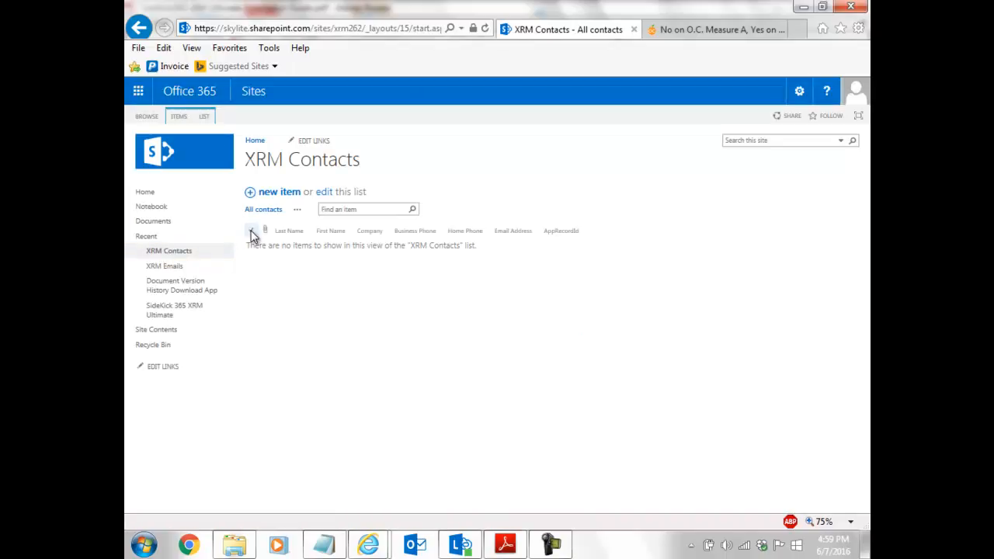
left_click(205, 117)
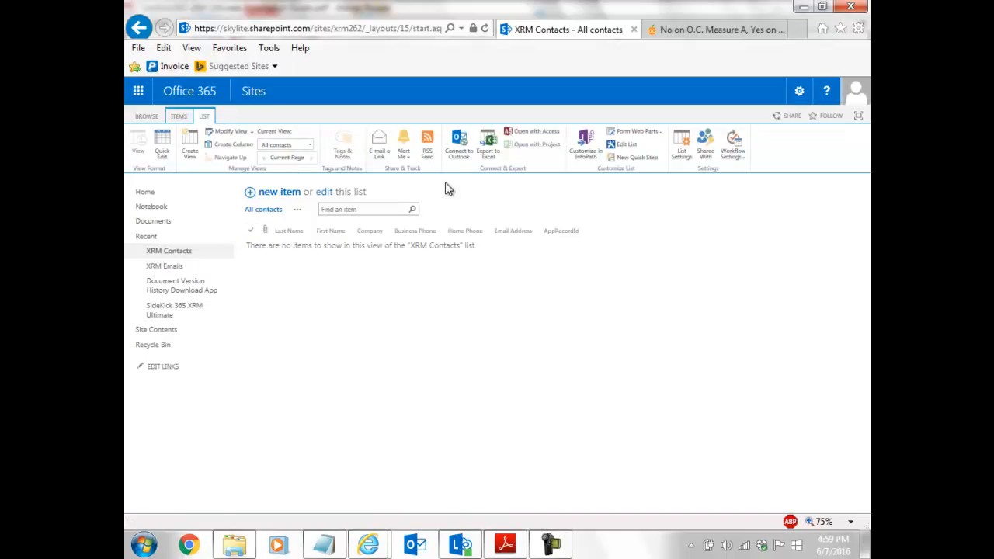
left_click(460, 152)
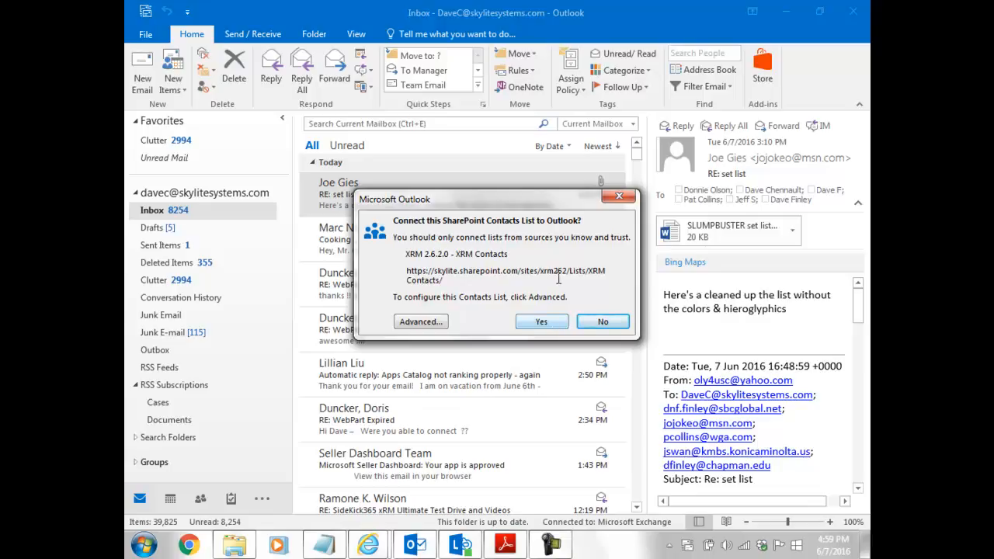
left_click(546, 325)
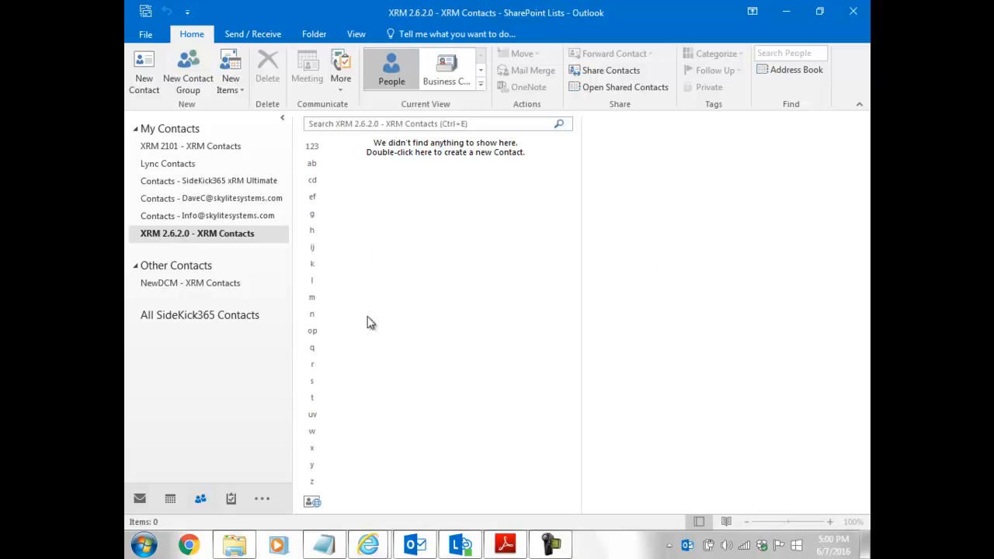
- Switch back to SharePoint in Internet Explorer, open SideKick 365 XRM Ultimate and look through its home page down to Open Projects
mouse_move(378, 548)
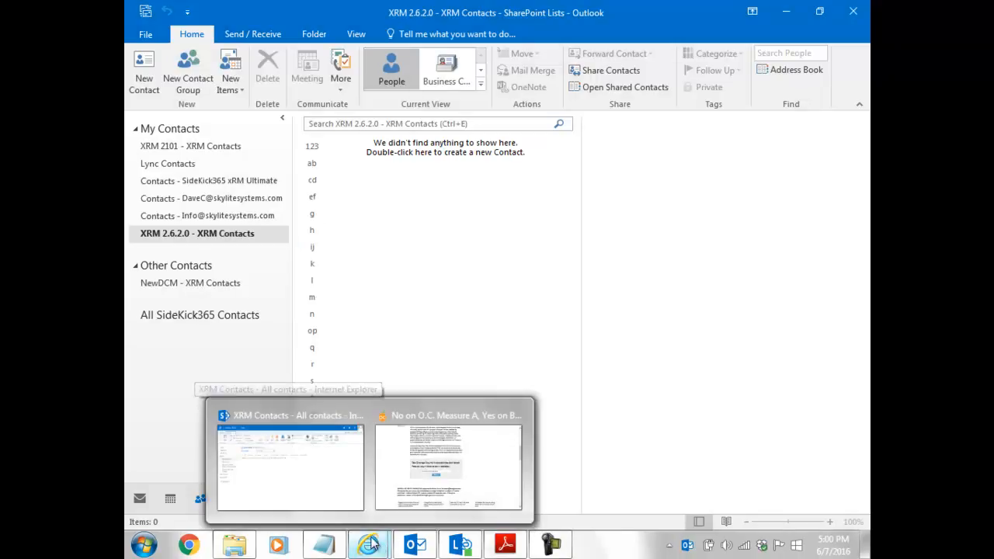
left_click(309, 497)
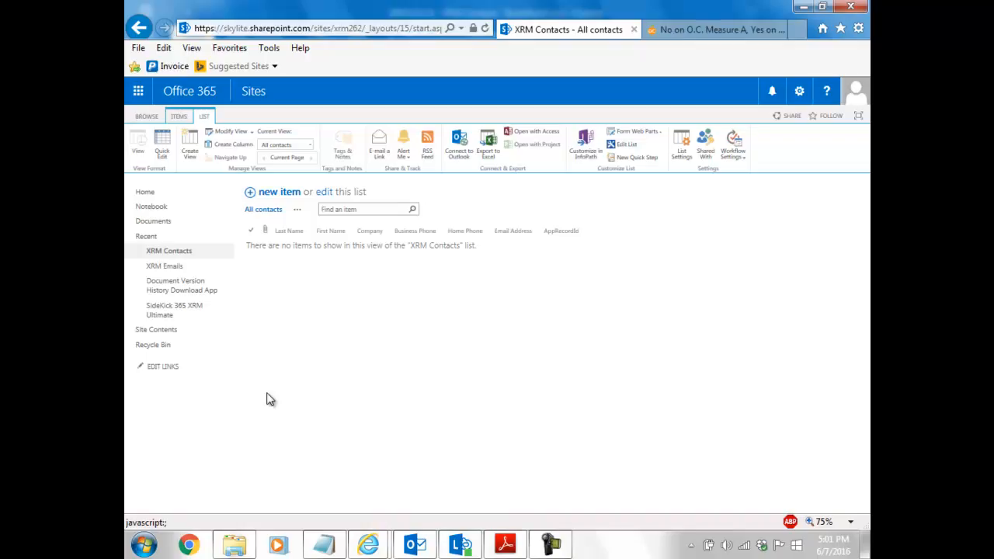
left_click(172, 312)
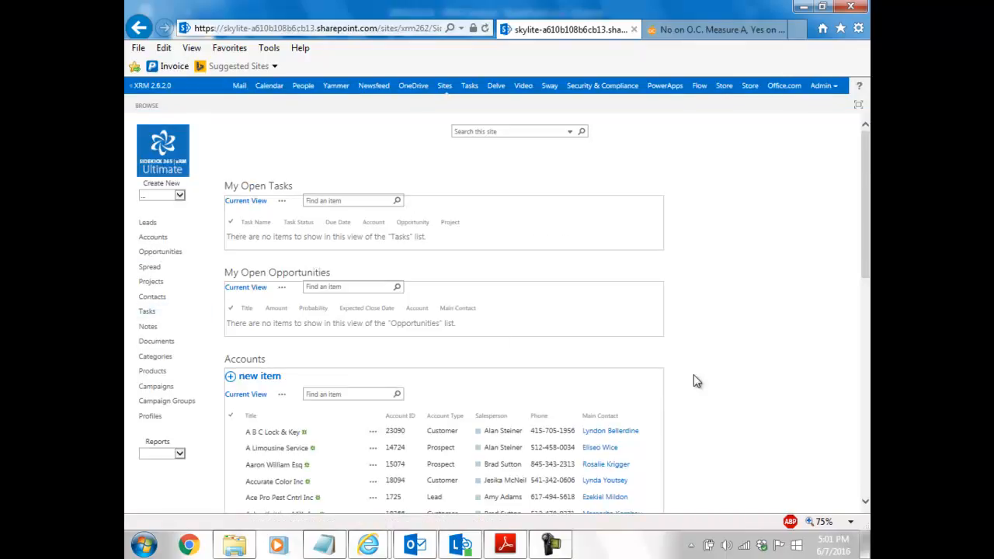
scroll(694, 378, "down", 6)
scroll(694, 378, "down", 2)
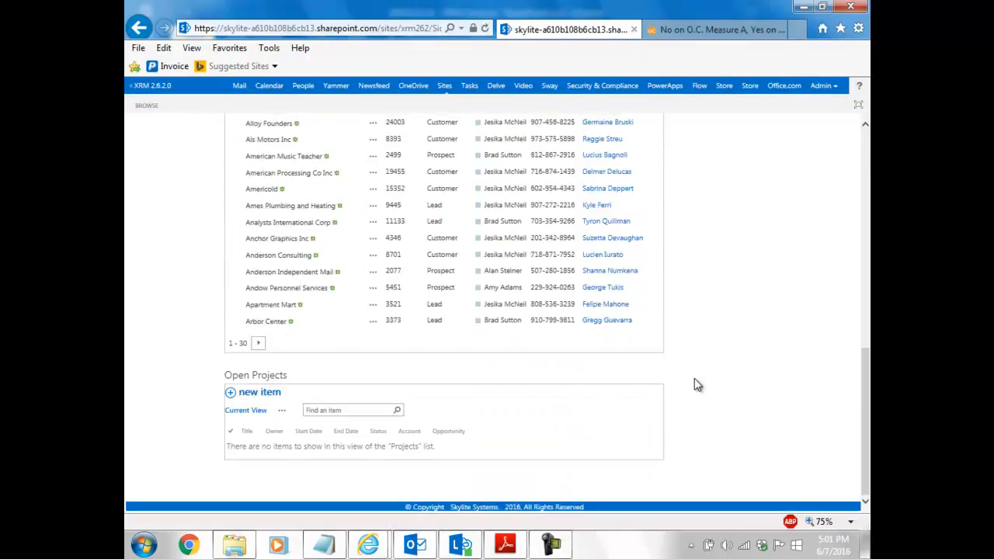